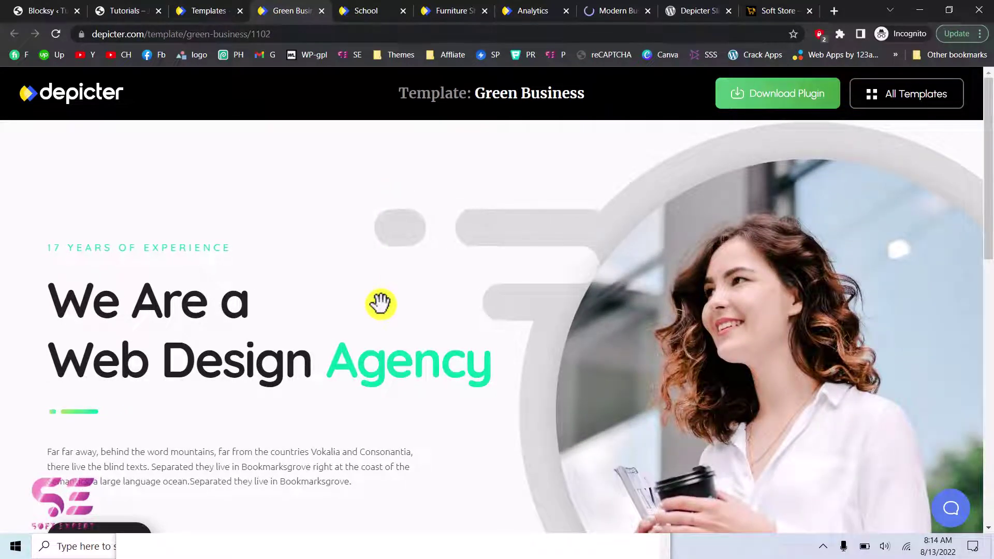
# Advance the Green Business slider two slides, then bring up the School template demo
pyautogui.scroll(-3, 257, 440)
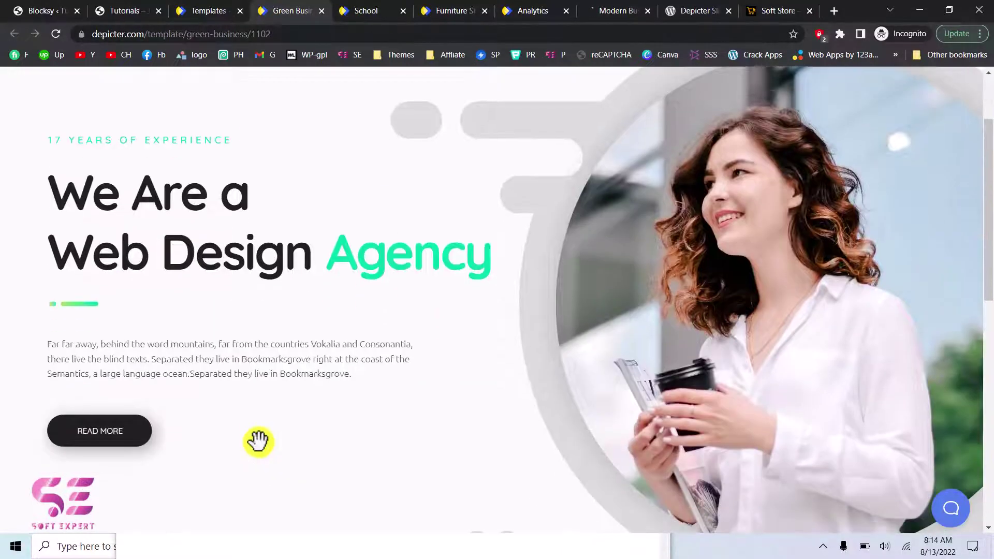
pyautogui.scroll(1, 444, 392)
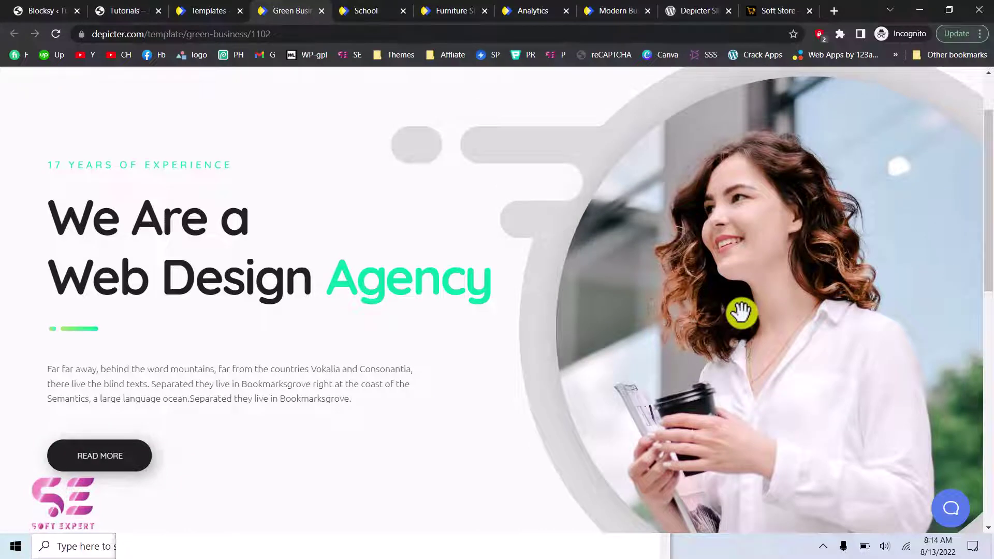
pyautogui.moveTo(742, 313); pyautogui.dragTo(255, 373)
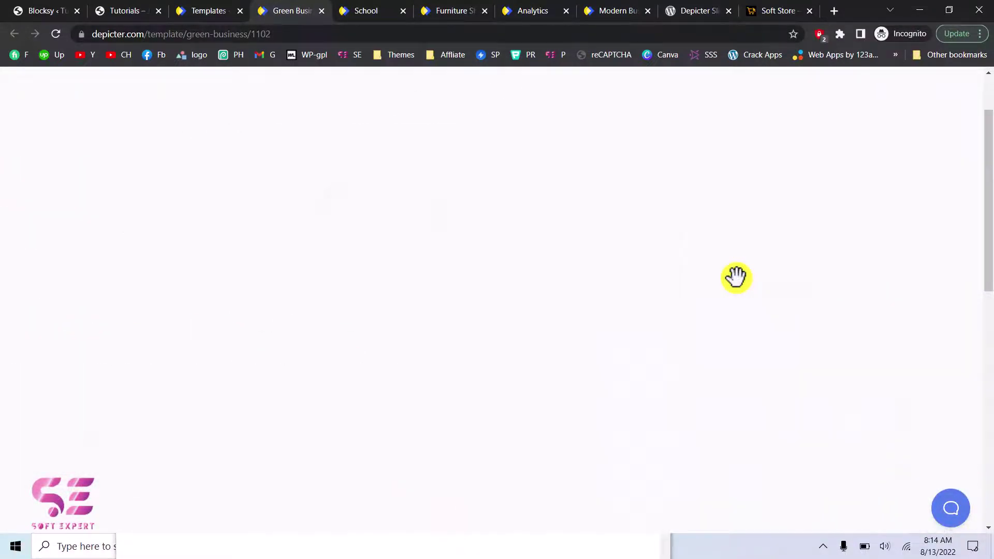
pyautogui.scroll(-5, 594, 294)
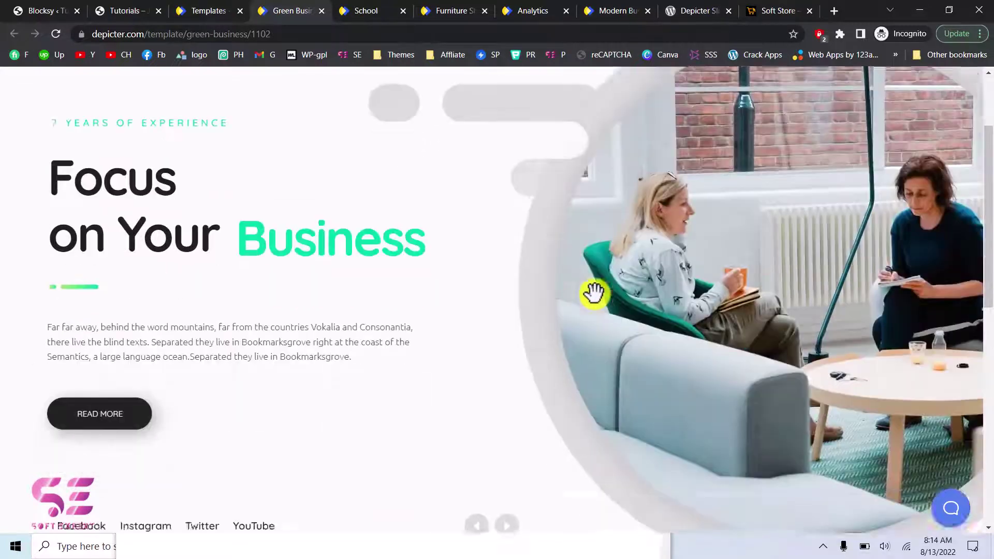
pyautogui.click(511, 313)
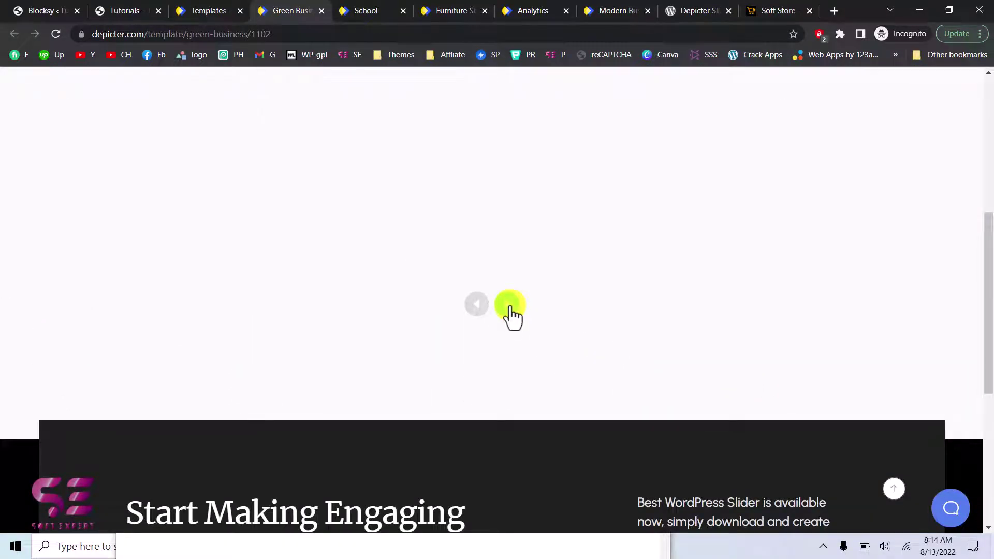
pyautogui.click(362, 9)
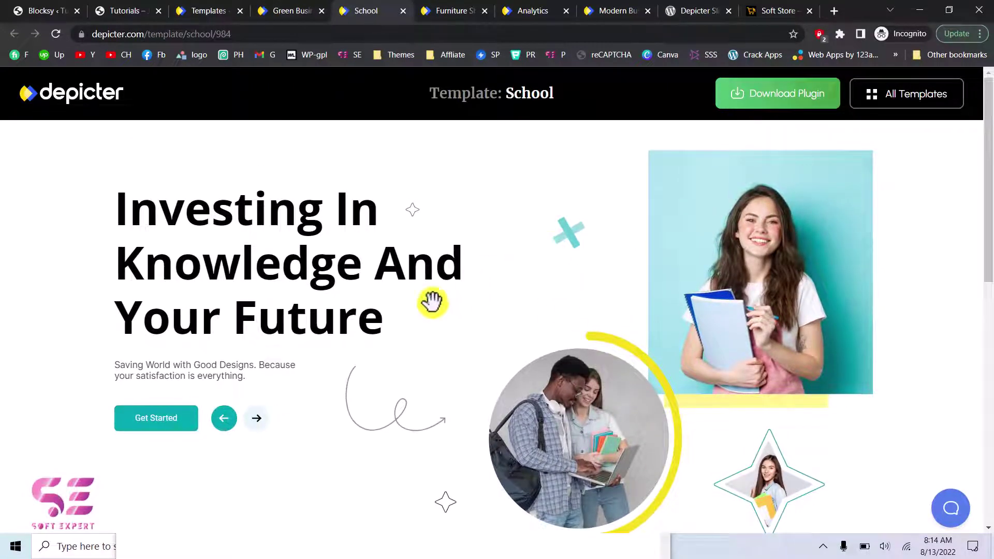
# Step the School slider to 'Learn With Expert Anytime And Anywhere', then switch to the Furniture Shop demo
pyautogui.click(257, 418)
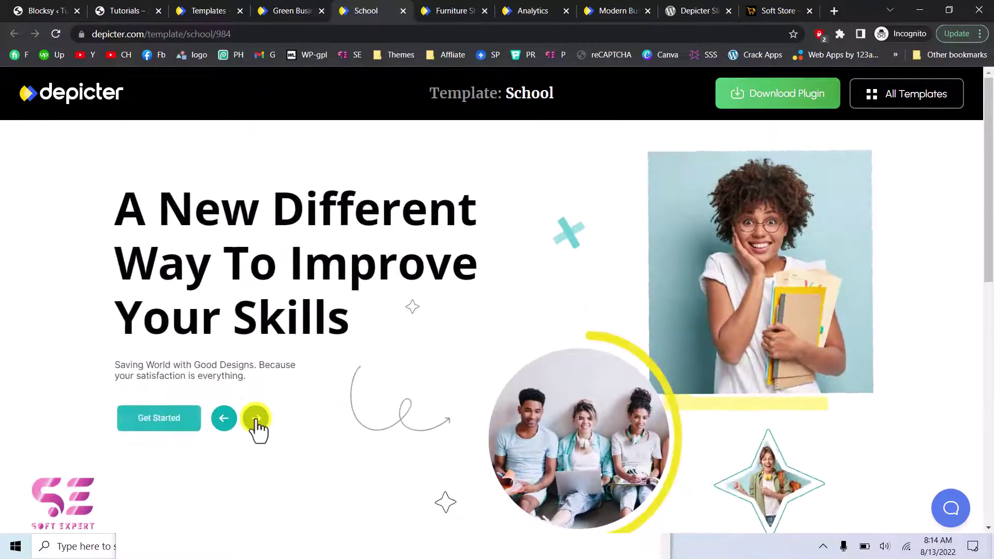
pyautogui.click(256, 418)
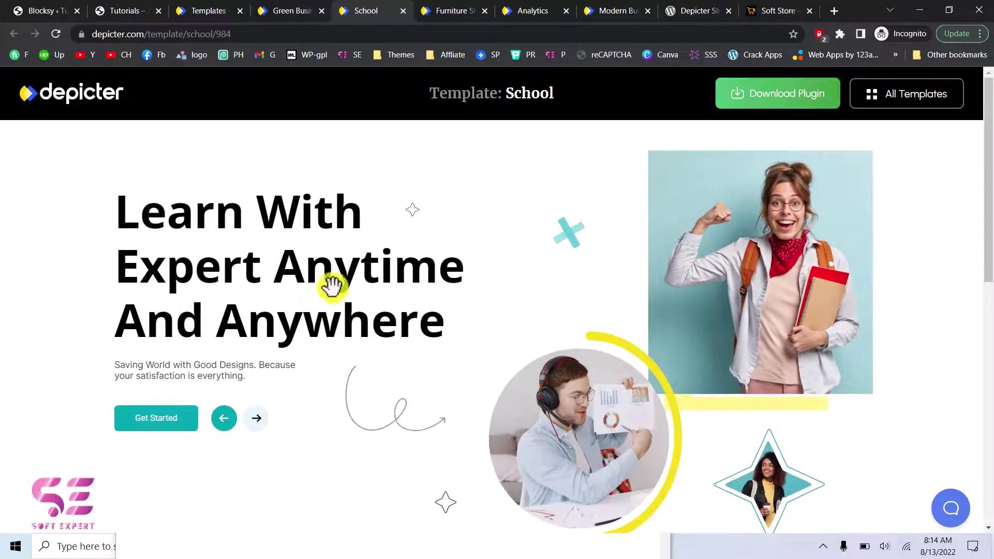
pyautogui.click(461, 10)
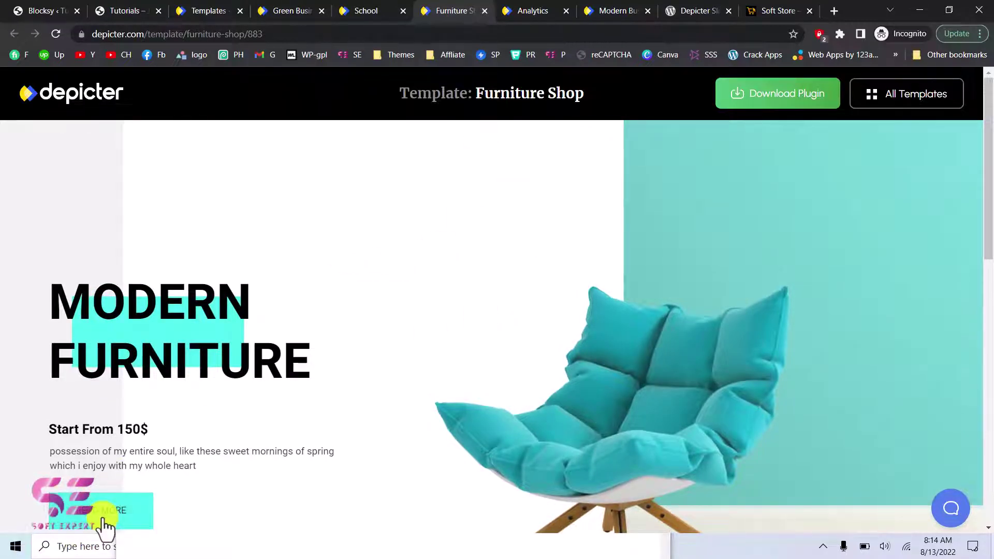
# Advance the Furniture Shop slider past Decoration Folks to the Creative Decorative slide
pyautogui.scroll(-2, 371, 405)
pyautogui.scroll(-1, 370, 405)
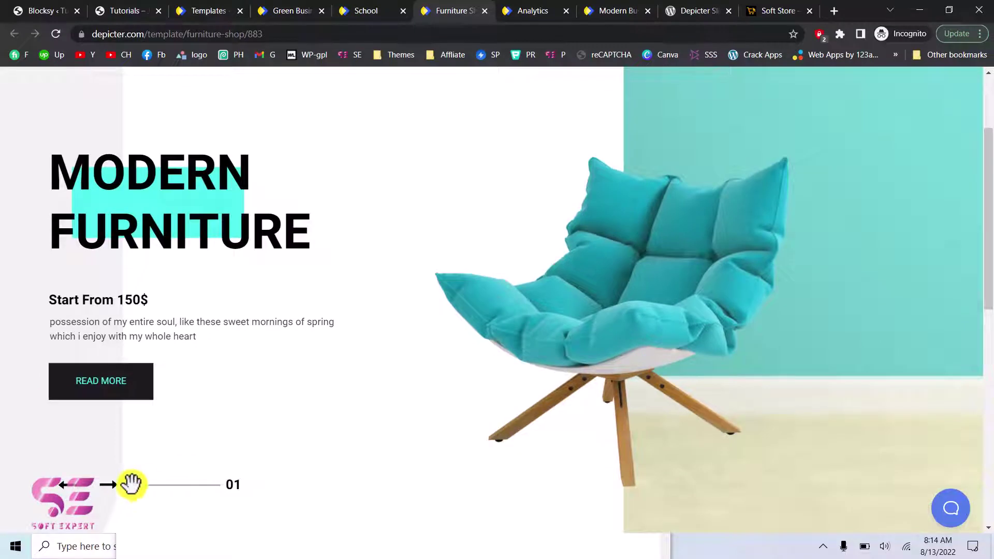
pyautogui.click(116, 486)
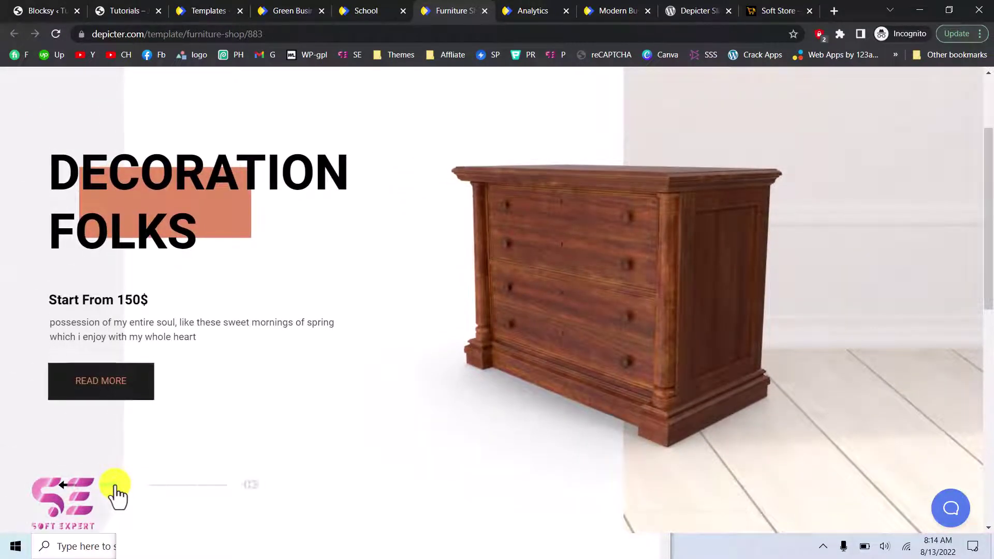
pyautogui.click(115, 486)
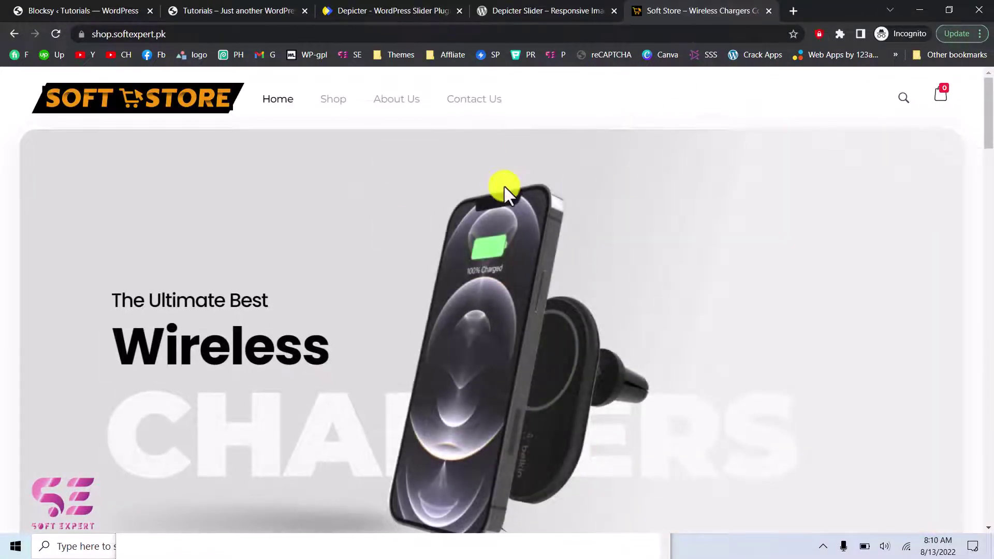
# Scroll the Soft Store homepage down to its footer, then return to the Depicter homepage
pyautogui.scroll(-8, 552, 274)
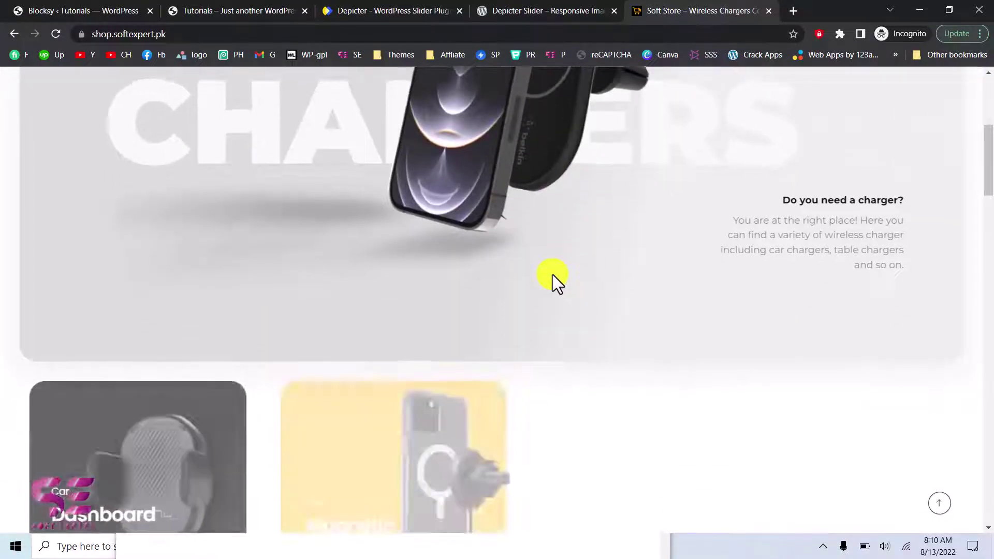
pyautogui.scroll(-10, 552, 274)
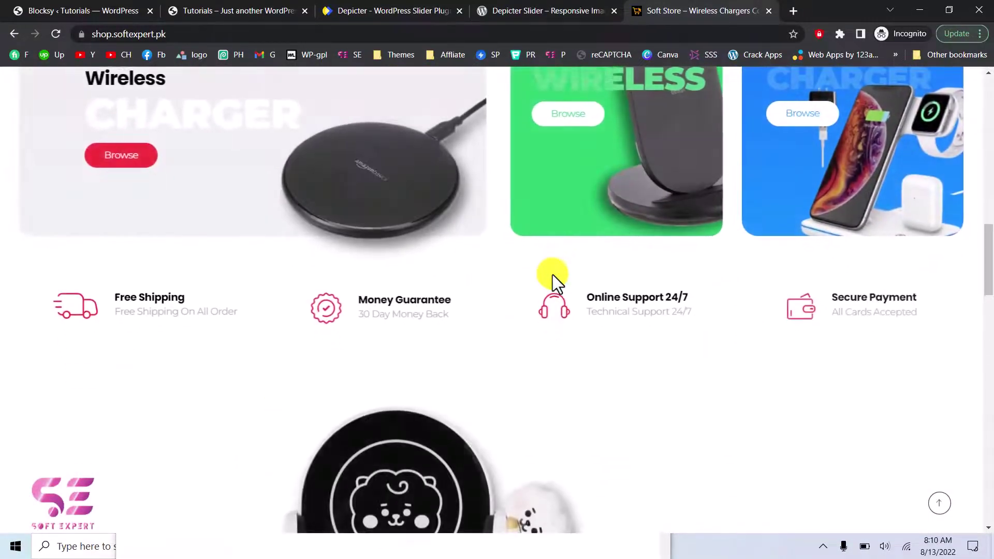
pyautogui.scroll(-10, 552, 274)
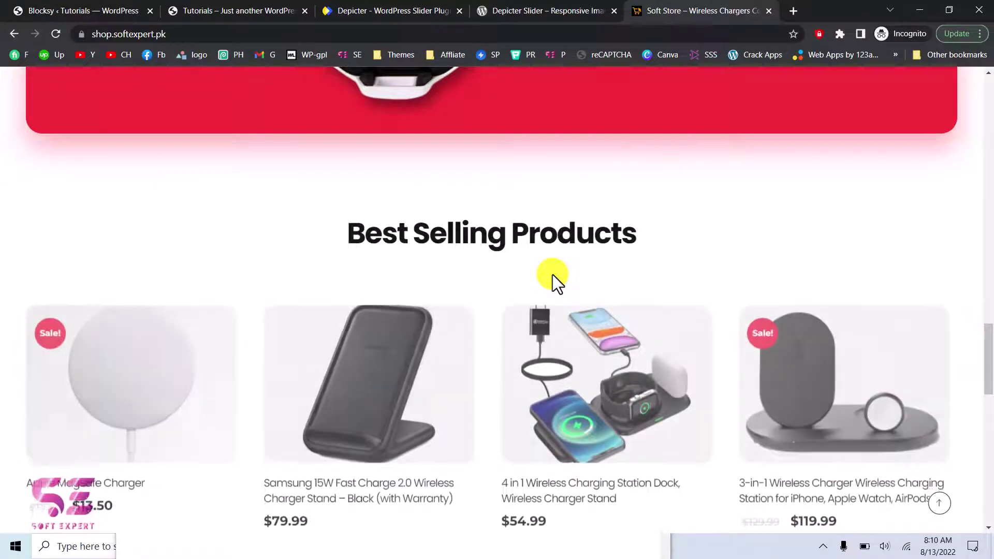
pyautogui.scroll(-10, 552, 274)
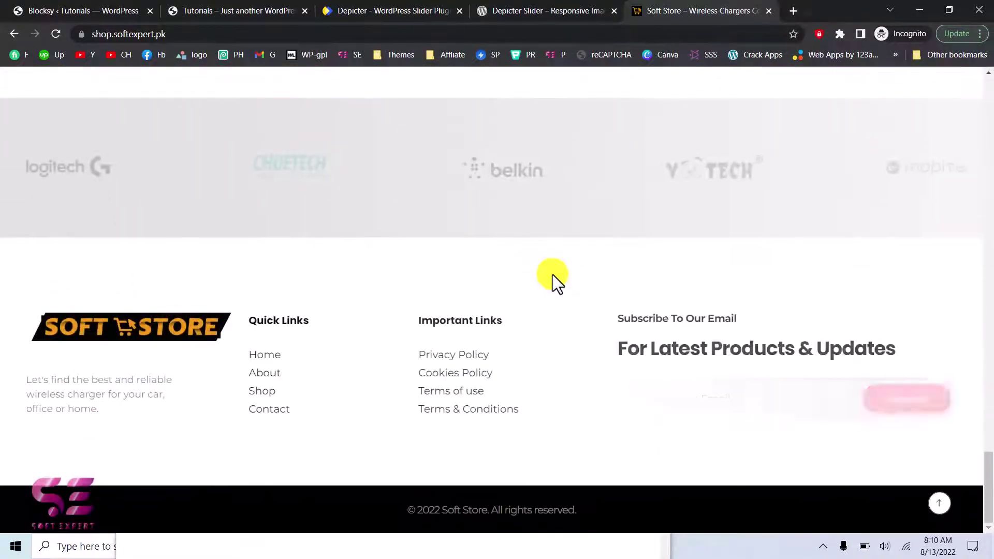
pyautogui.click(368, 11)
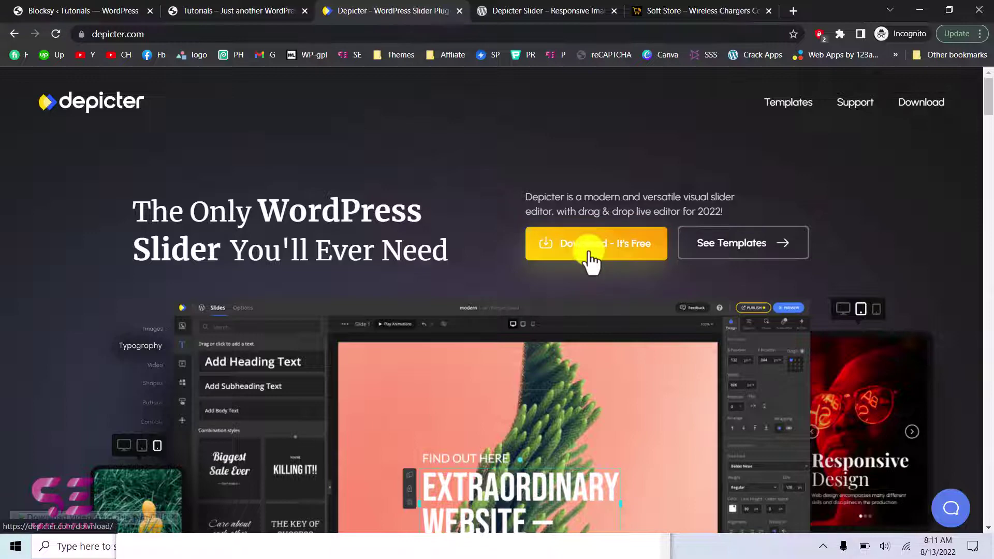
# Step the homepage feature previews through Start, Design, Animate and Publish
pyautogui.scroll(-15, 534, 325)
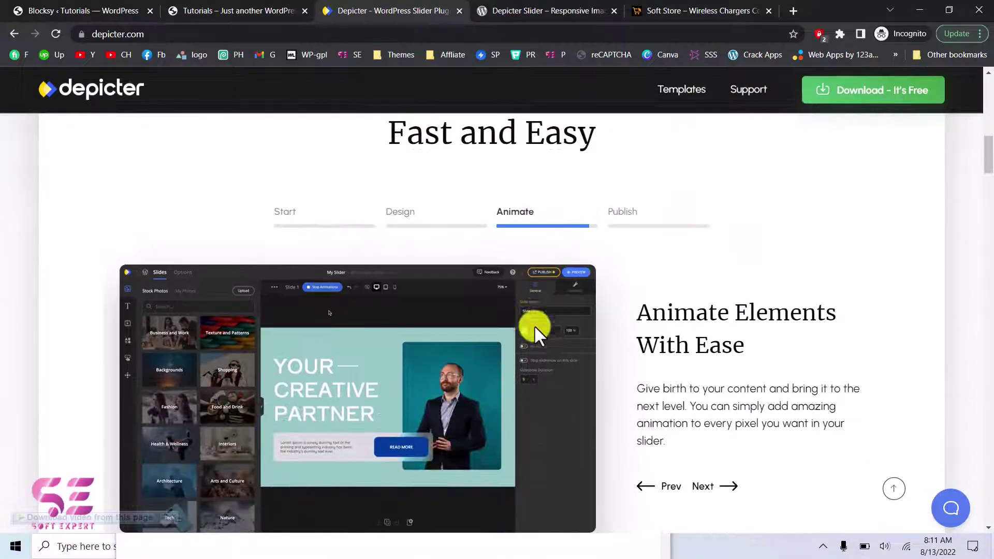
pyautogui.scroll(1, 444, 307)
pyautogui.click(334, 258)
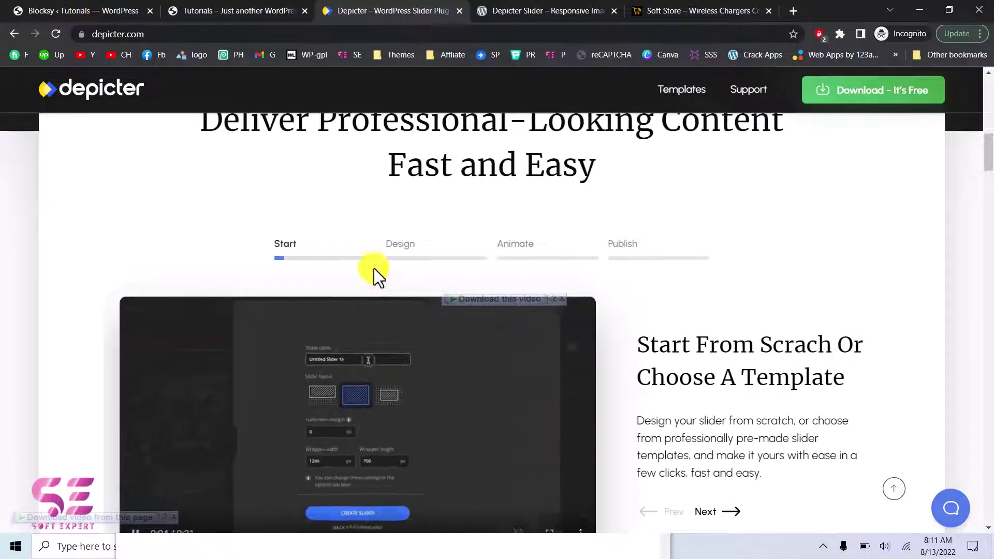
pyautogui.click(402, 260)
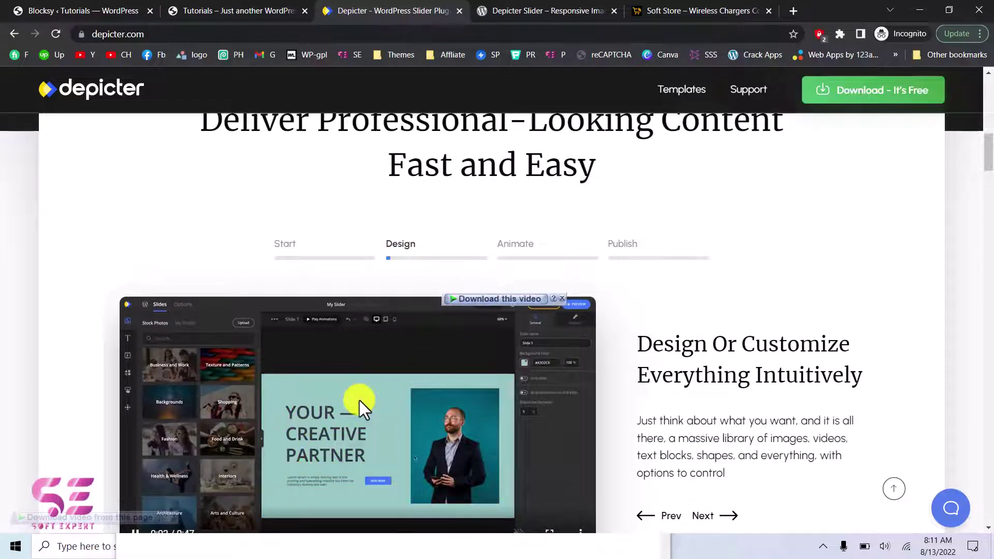
pyautogui.click(514, 262)
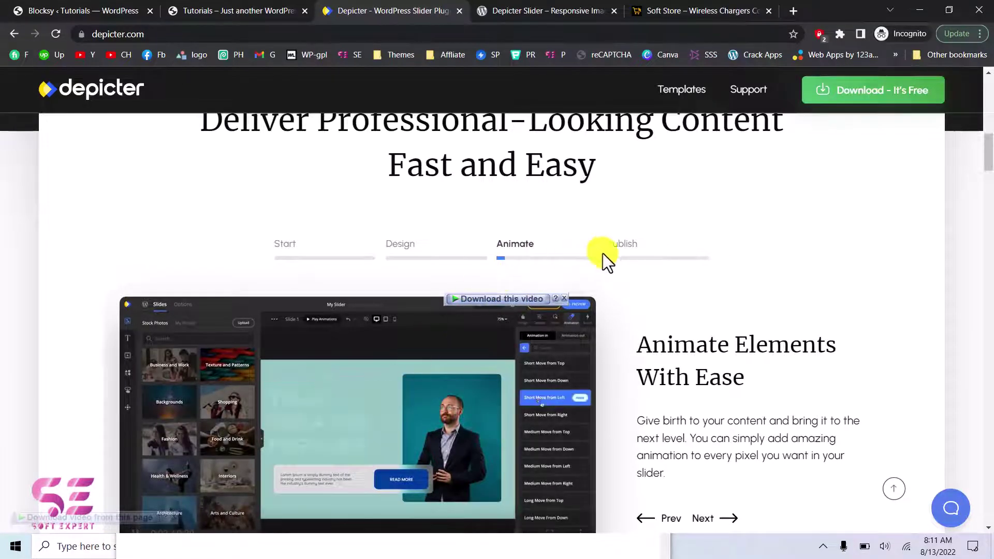
pyautogui.click(617, 268)
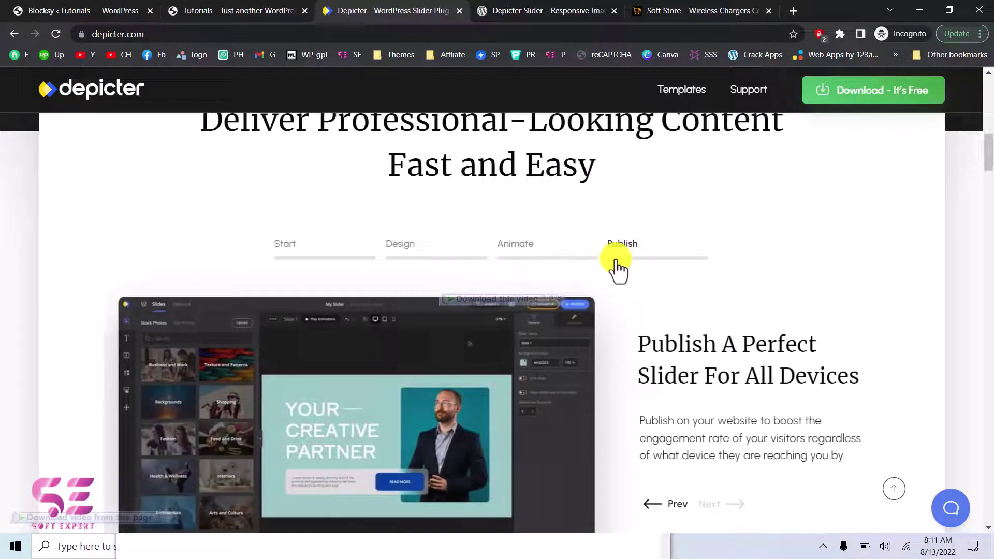
pyautogui.scroll(-9, 617, 269)
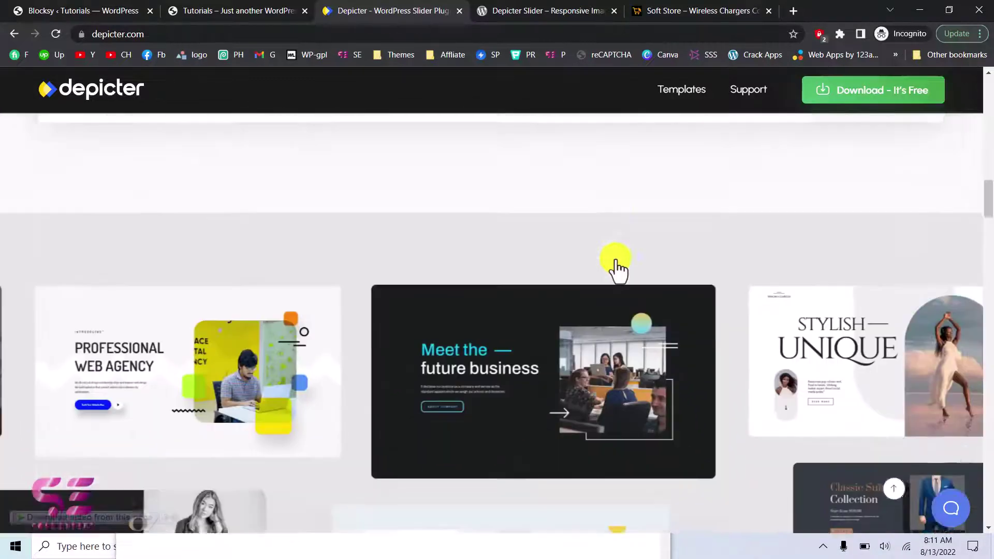
# Scroll through the depicter.com feature sections, then open the Templates gallery
pyautogui.scroll(-3, 583, 324)
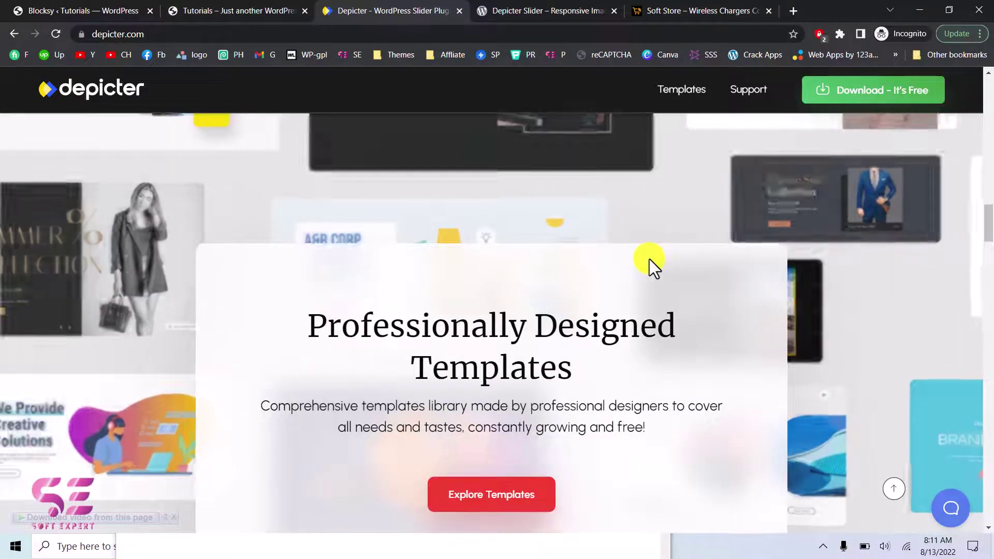
pyautogui.scroll(-4, 595, 274)
pyautogui.scroll(-10, 647, 260)
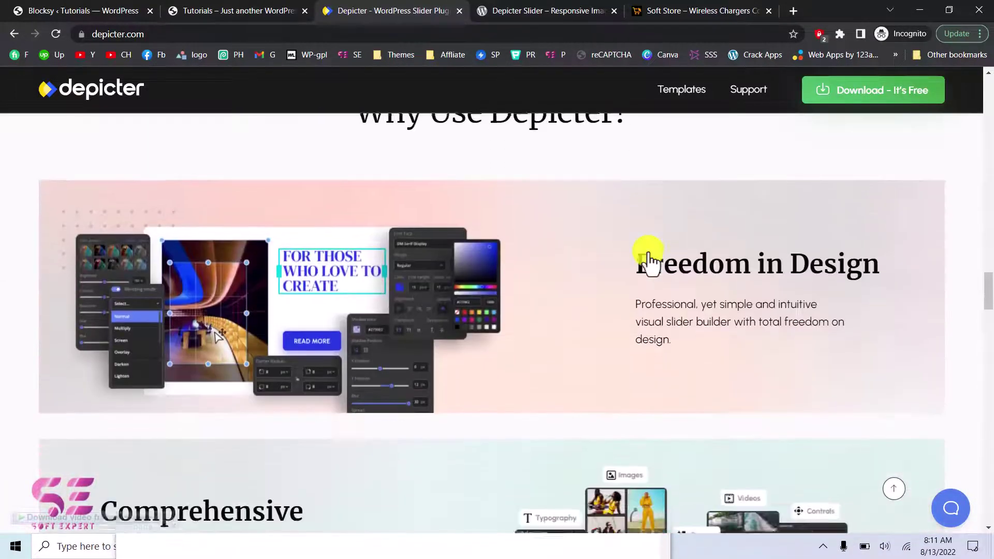
pyautogui.scroll(1, 636, 254)
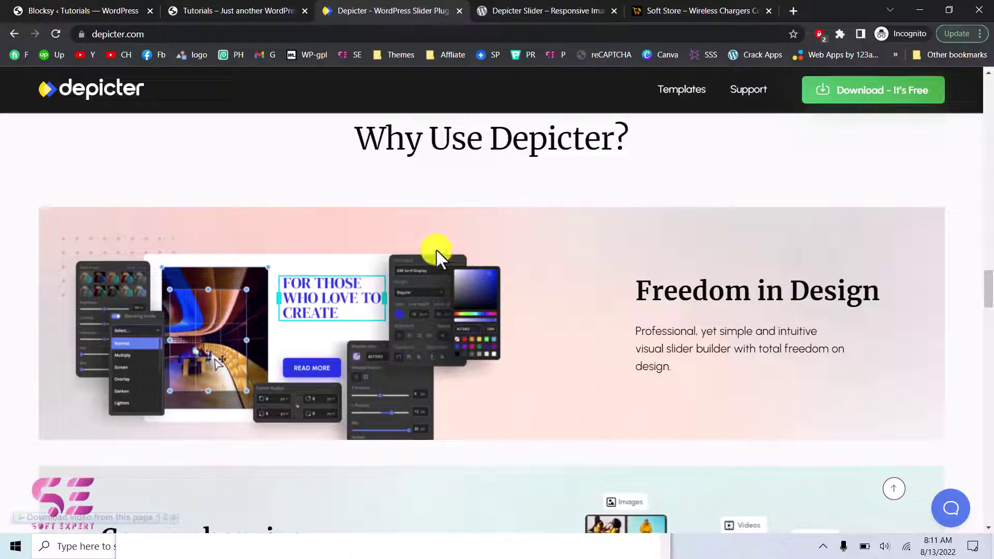
pyautogui.scroll(-6, 581, 361)
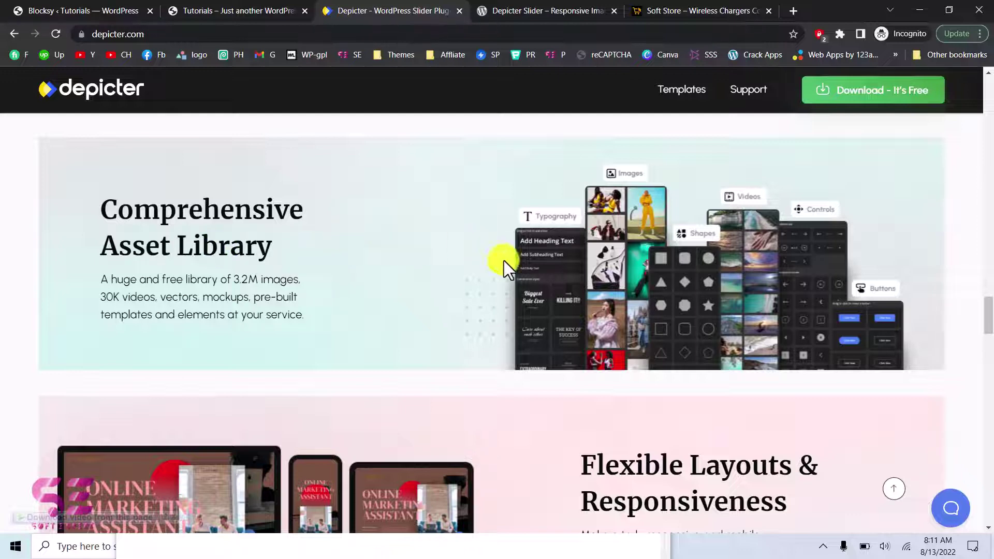
pyautogui.scroll(-4, 554, 299)
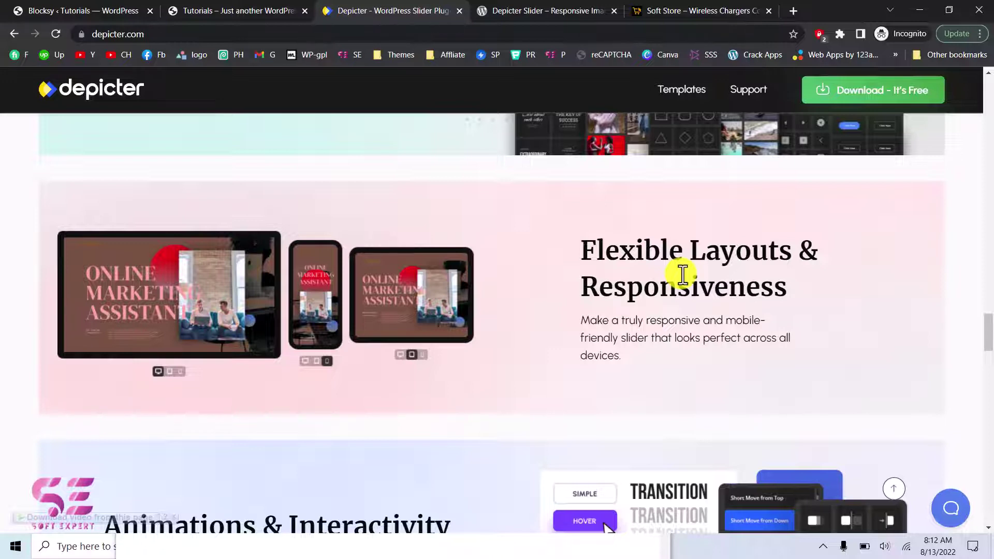
pyautogui.scroll(-5, 682, 274)
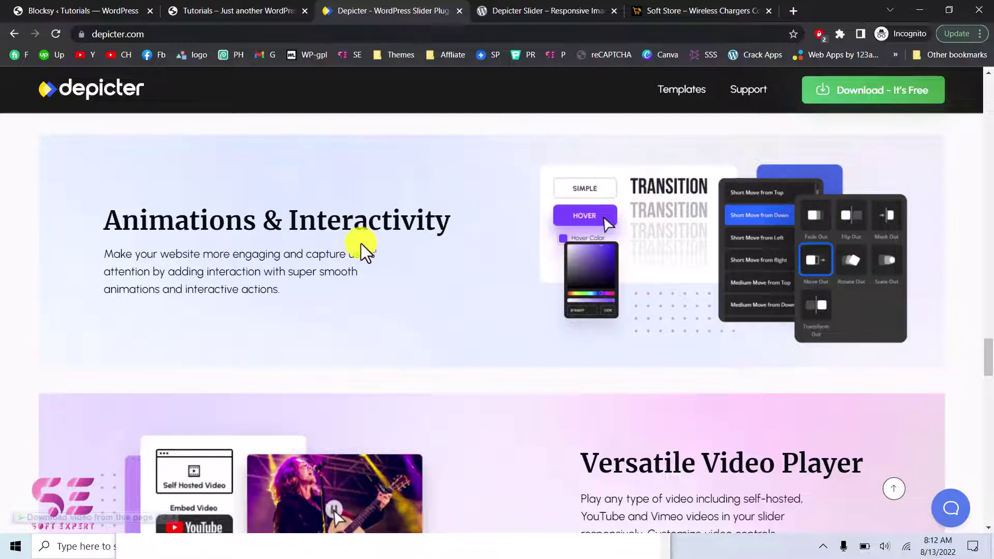
pyautogui.scroll(-5, 362, 243)
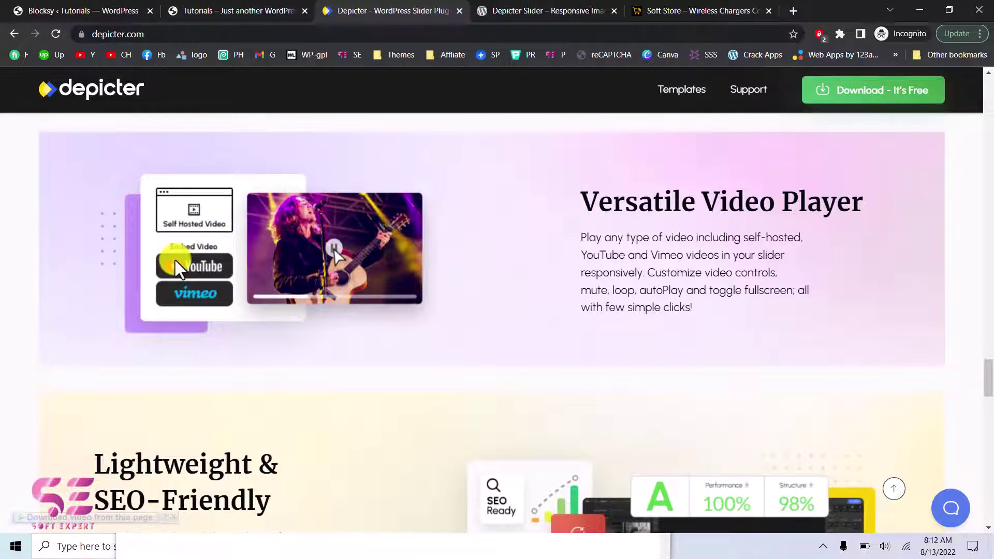
pyautogui.scroll(-5, 321, 300)
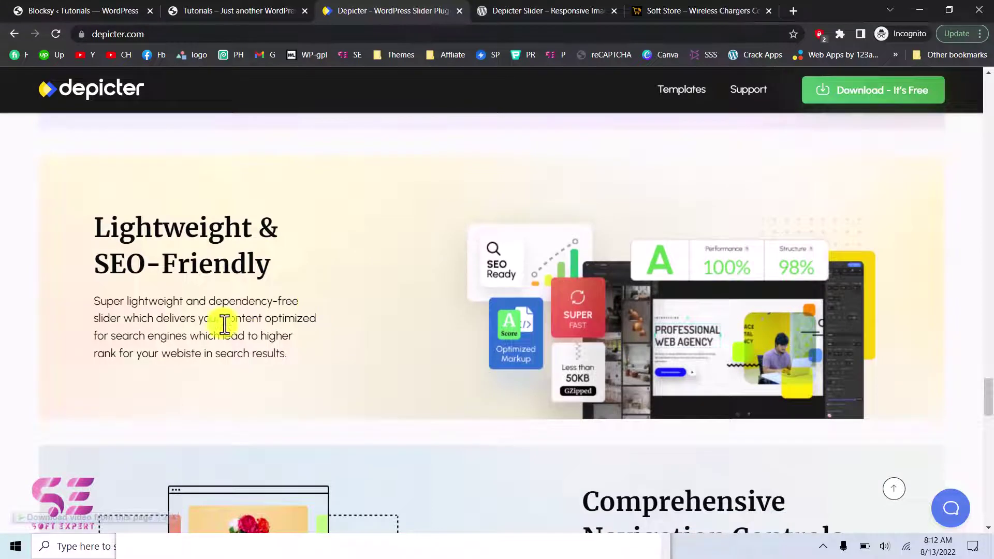
pyautogui.scroll(-5, 315, 289)
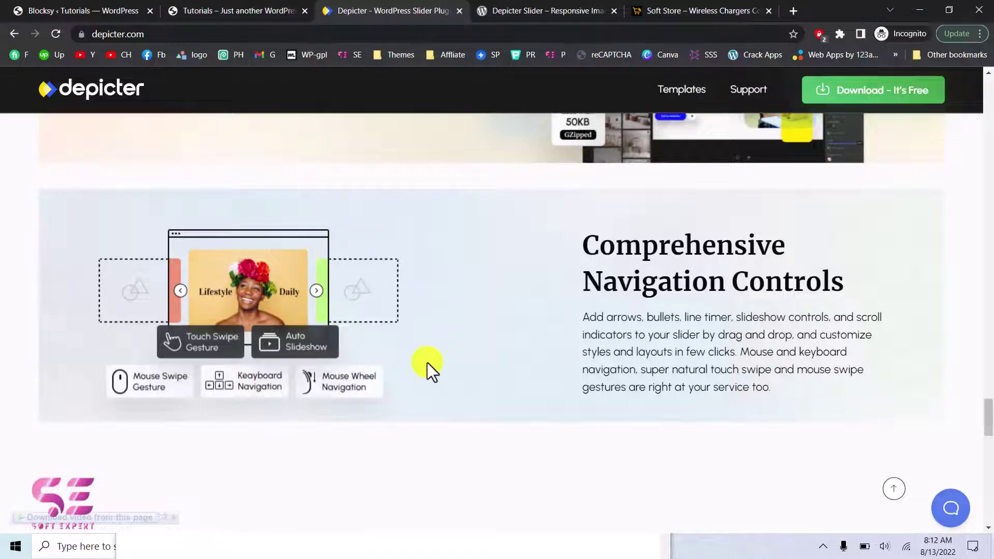
pyautogui.scroll(-5, 427, 362)
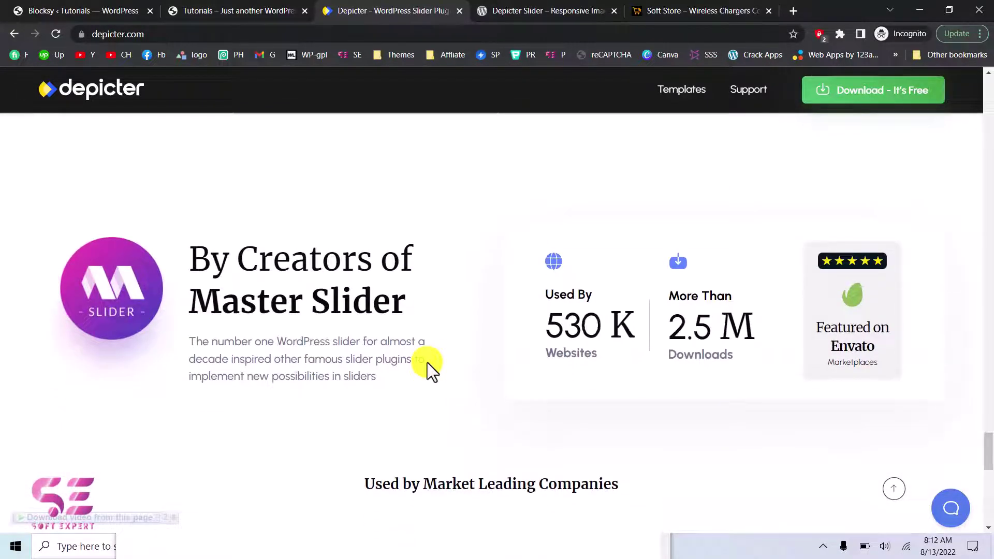
pyautogui.click(693, 97)
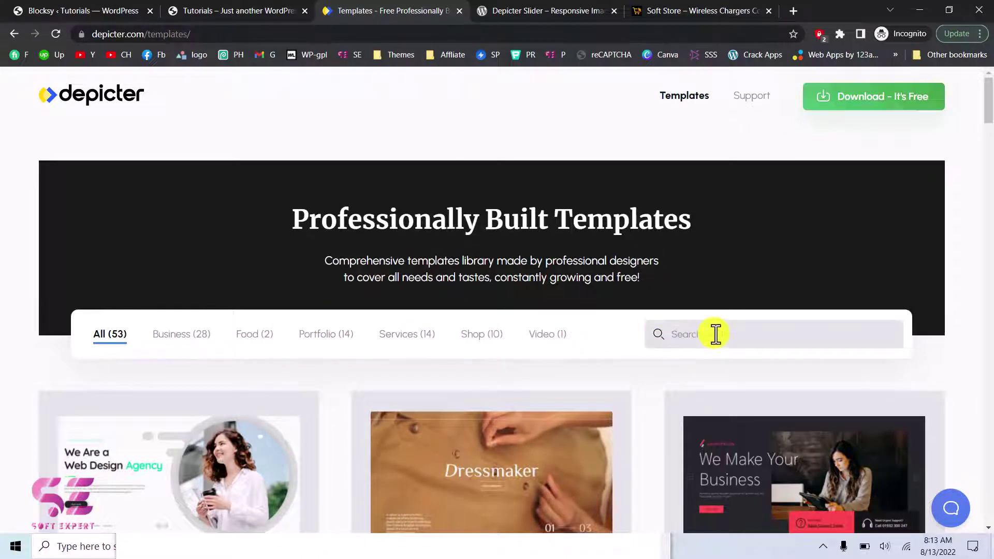
# Browse the templates grid past Restaurant, Adventurer and Tailor, then switch to the Green Business preview
pyautogui.scroll(-5, 972, 406)
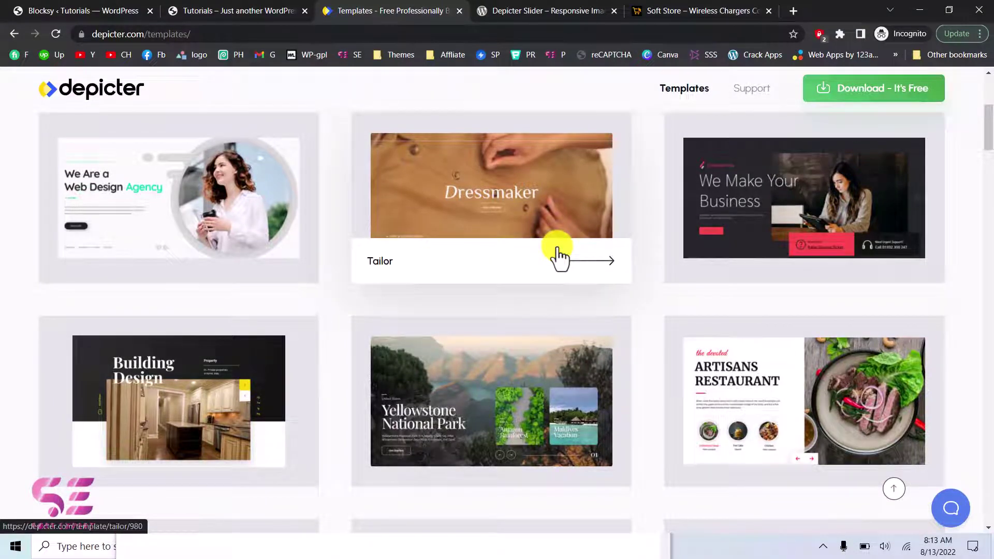
pyautogui.scroll(-3, 881, 334)
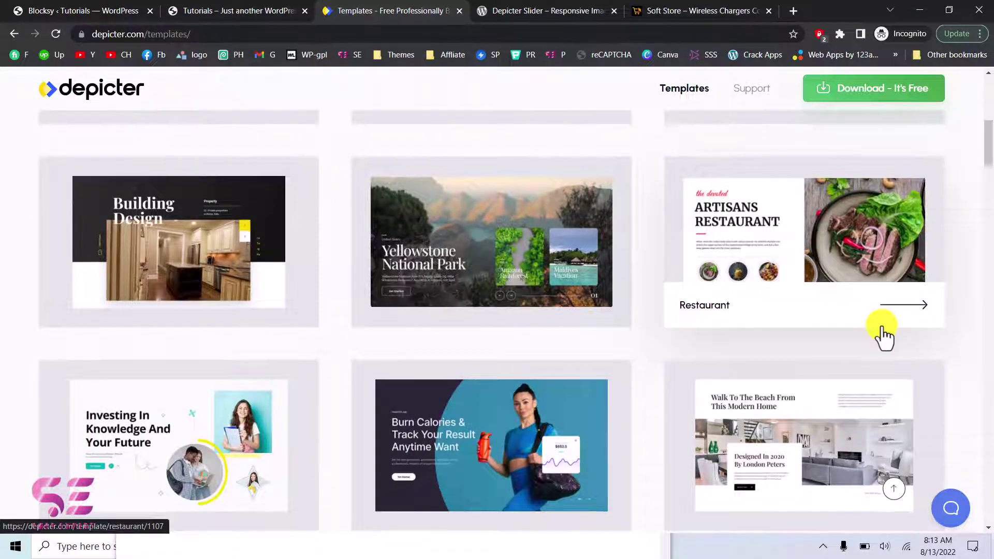
pyautogui.scroll(-5, 883, 335)
pyautogui.scroll(-6, 883, 335)
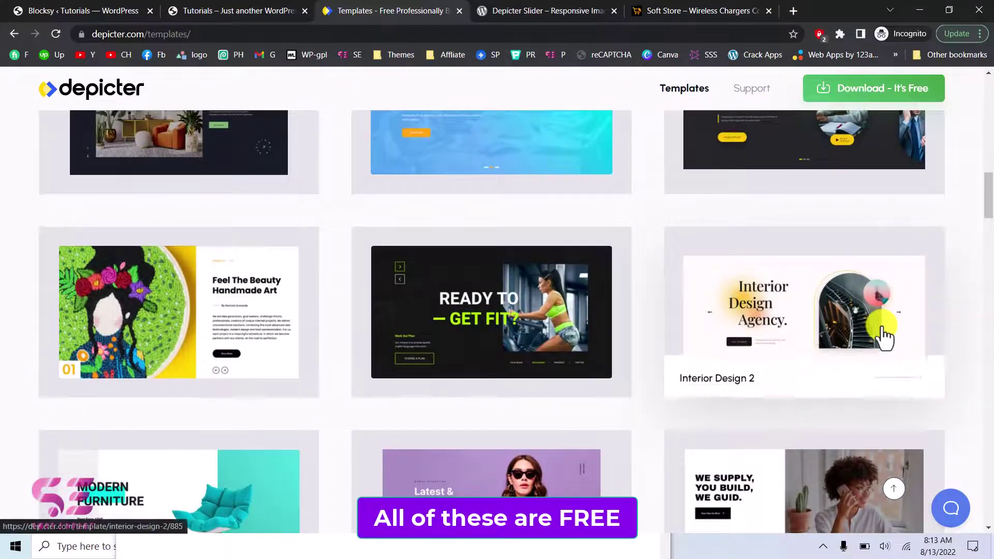
pyautogui.scroll(-4, 883, 335)
pyautogui.scroll(-6, 884, 335)
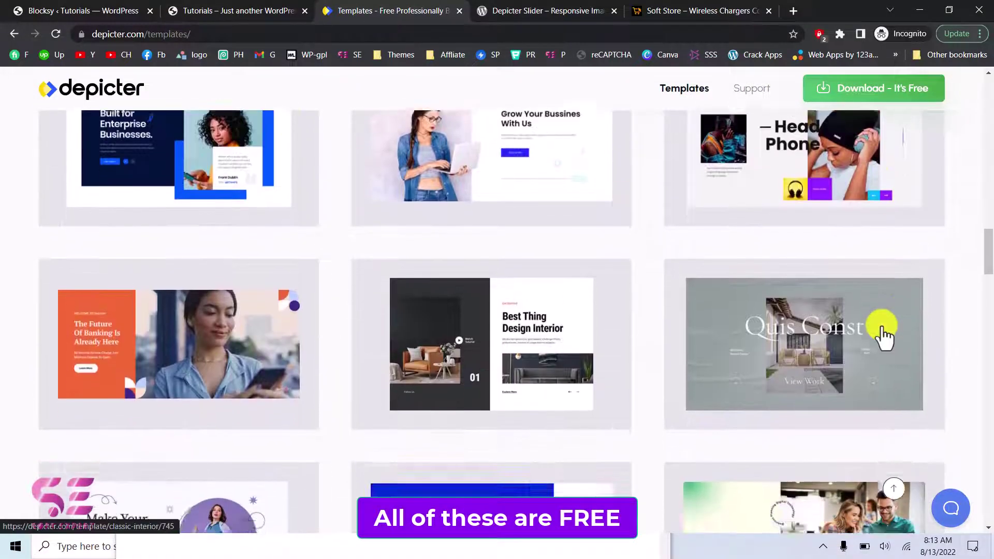
pyautogui.scroll(-6, 884, 336)
pyautogui.scroll(10, 884, 336)
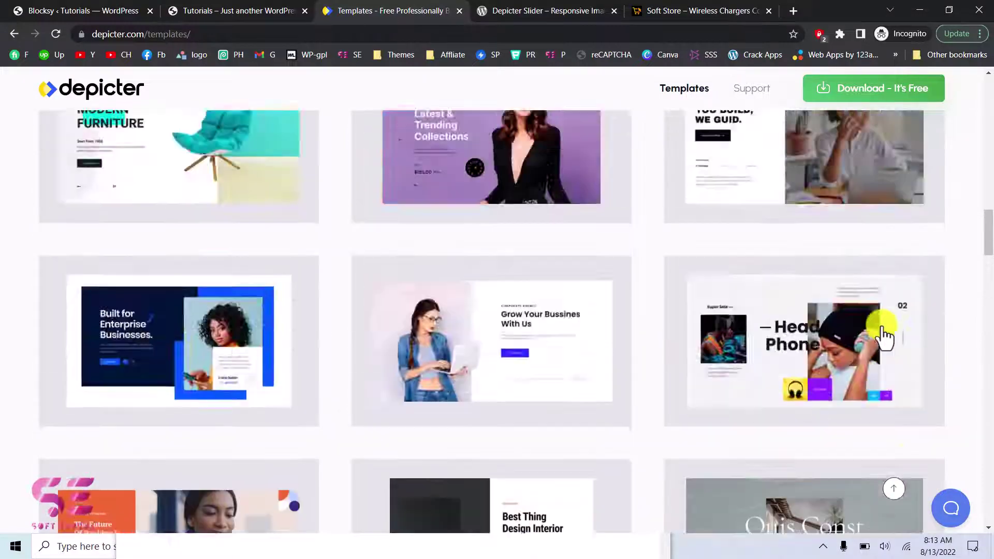
pyautogui.scroll(10, 884, 336)
pyautogui.scroll(-5, 883, 335)
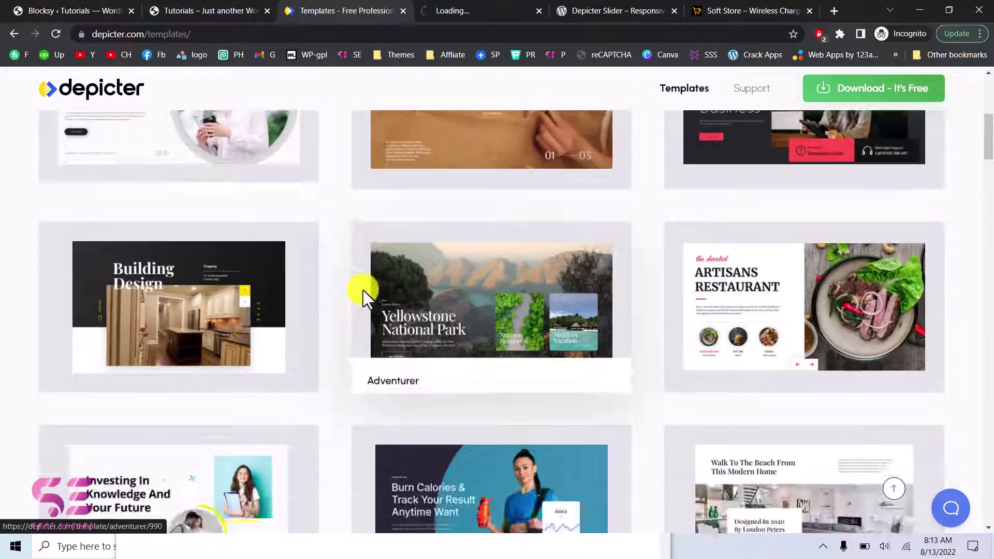
pyautogui.click(299, 8)
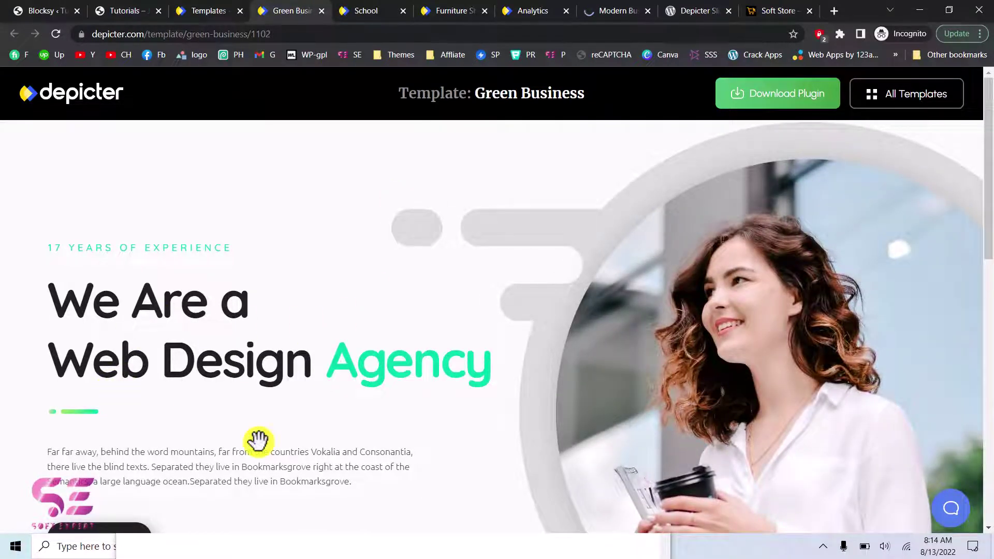
# Advance the Green Business slider two slides, then switch to the School template demo
pyautogui.scroll(-2, 257, 440)
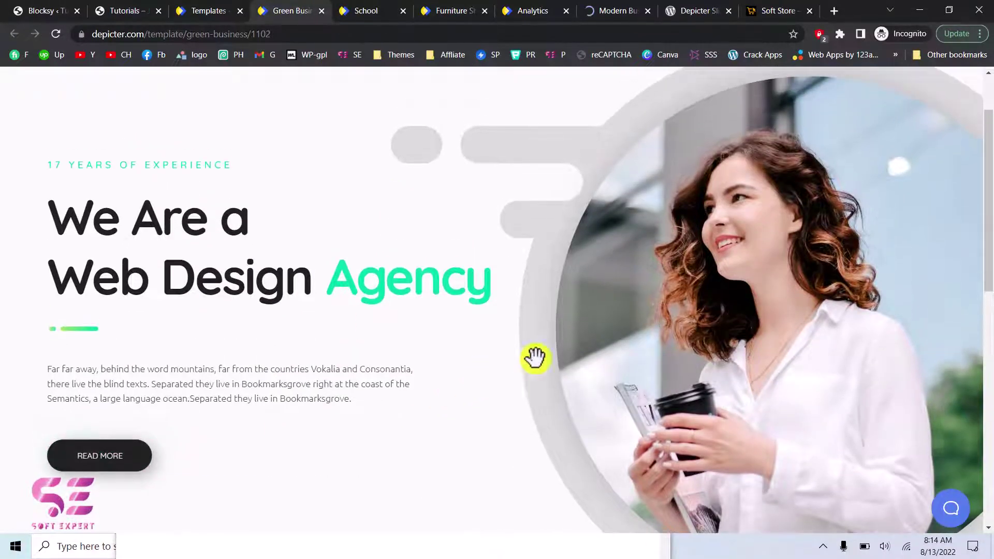
pyautogui.moveTo(742, 312); pyautogui.dragTo(255, 372)
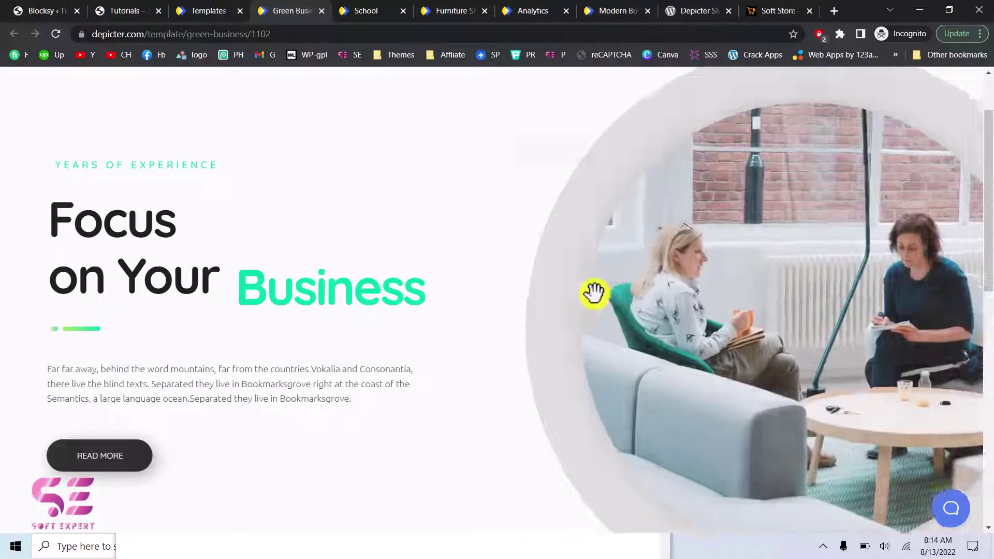
pyautogui.scroll(-5, 594, 293)
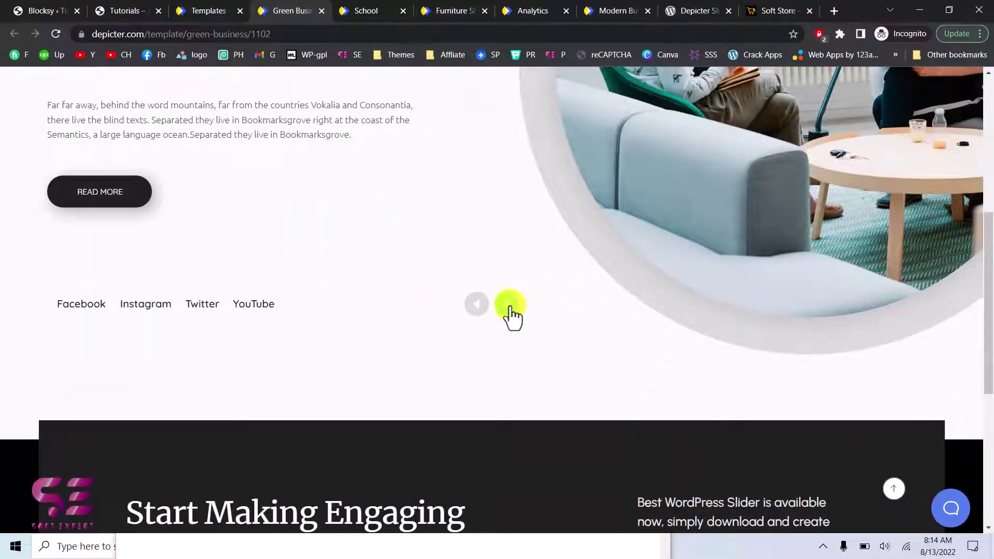
pyautogui.click(510, 314)
pyautogui.click(365, 10)
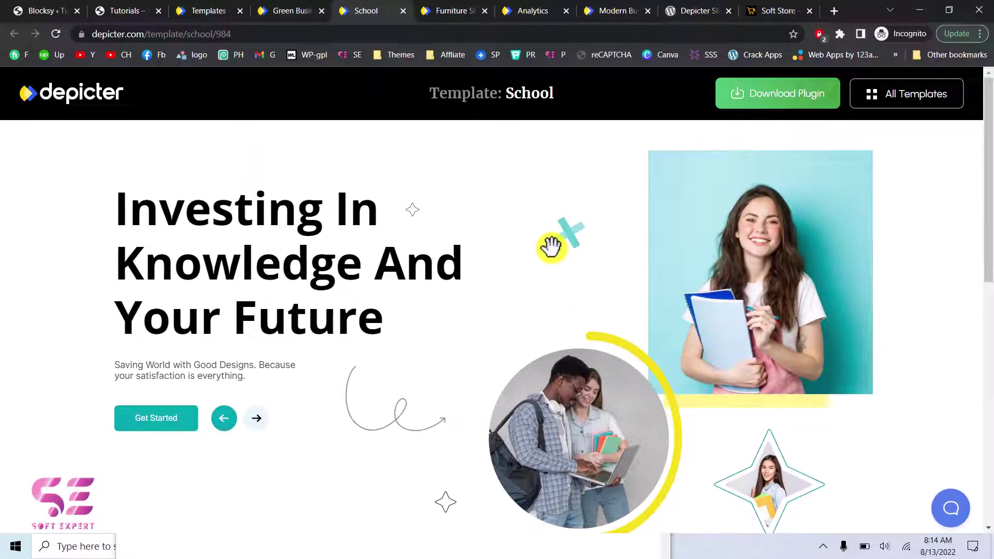
# Step the School slider to the Learn With Expert slide, then switch to the Furniture Shop demo
pyautogui.click(256, 419)
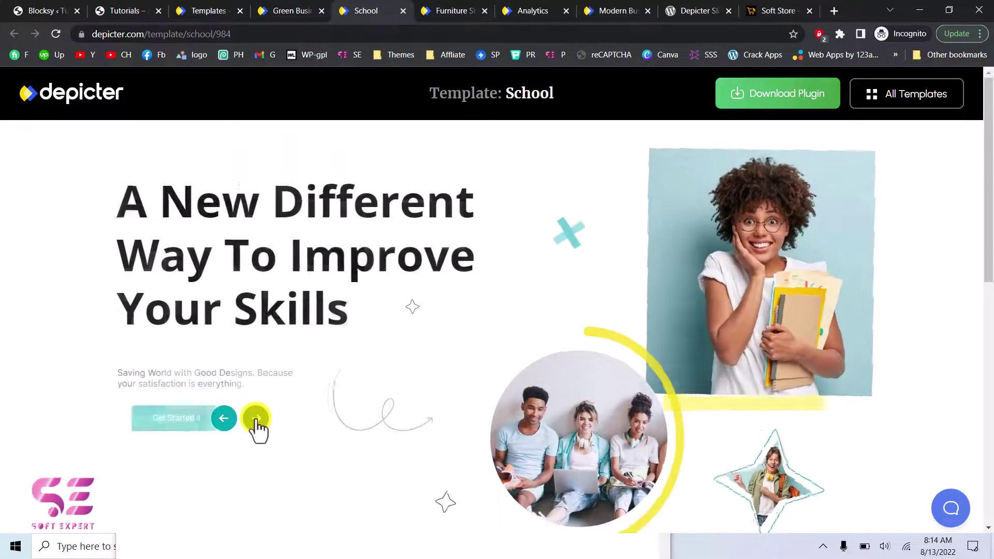
pyautogui.click(256, 418)
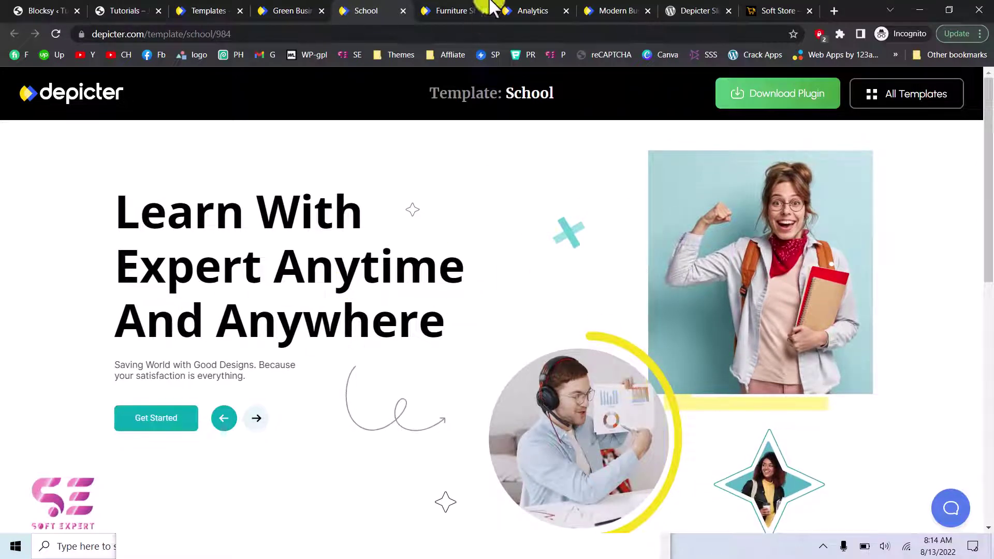
pyautogui.click(461, 7)
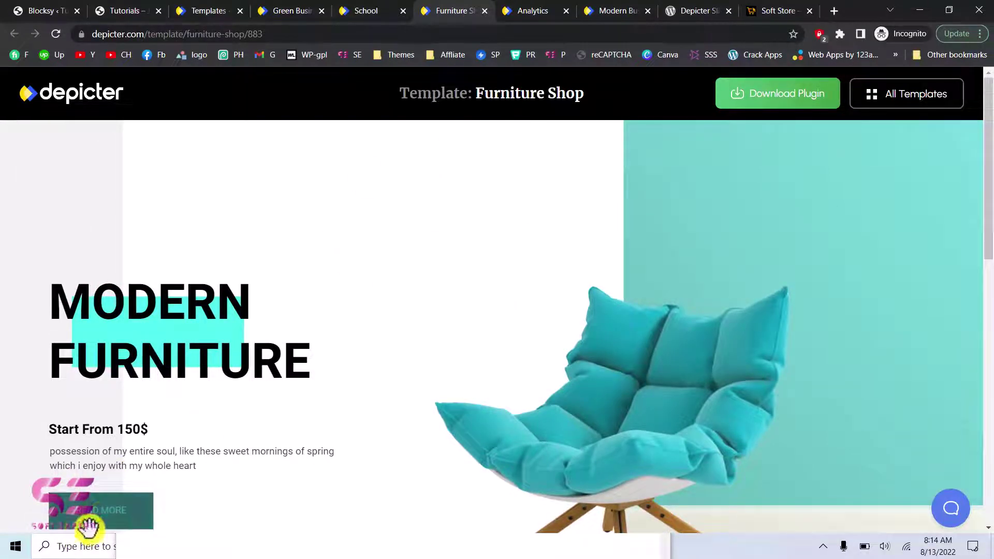
# Advance the Furniture Shop slider to slide 03 'Creative Decorative', then switch to the Analytics demo
pyautogui.scroll(-2, 370, 403)
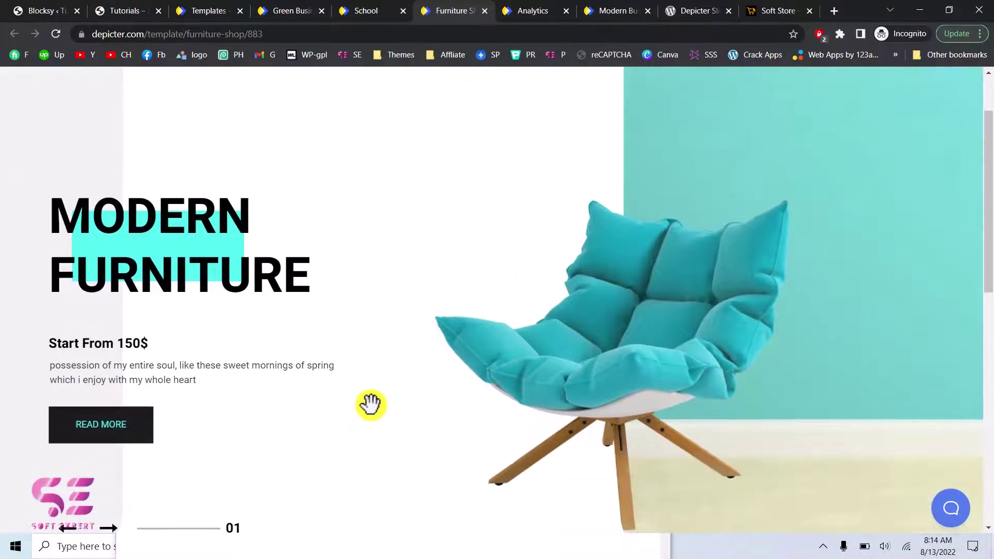
pyautogui.scroll(-1, 371, 404)
pyautogui.click(115, 486)
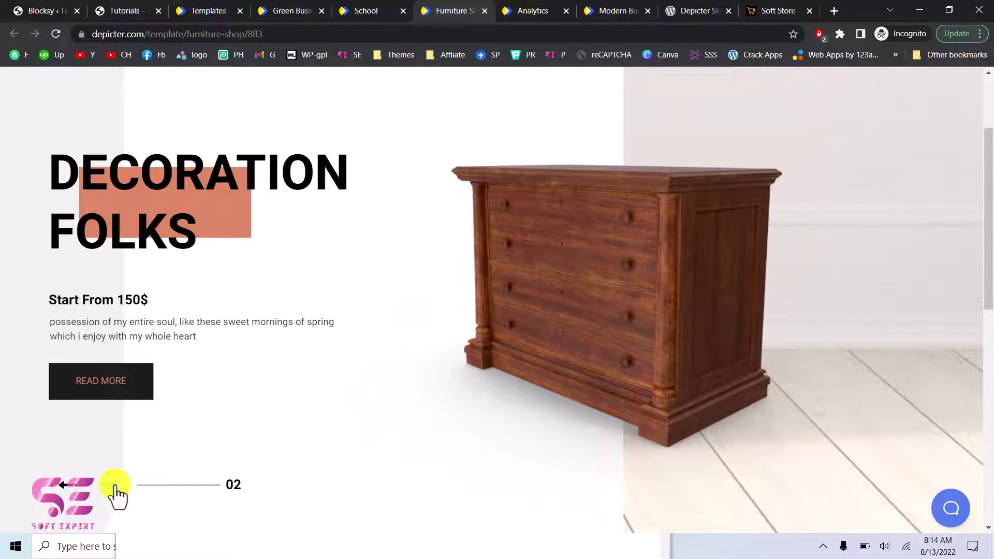
pyautogui.click(115, 486)
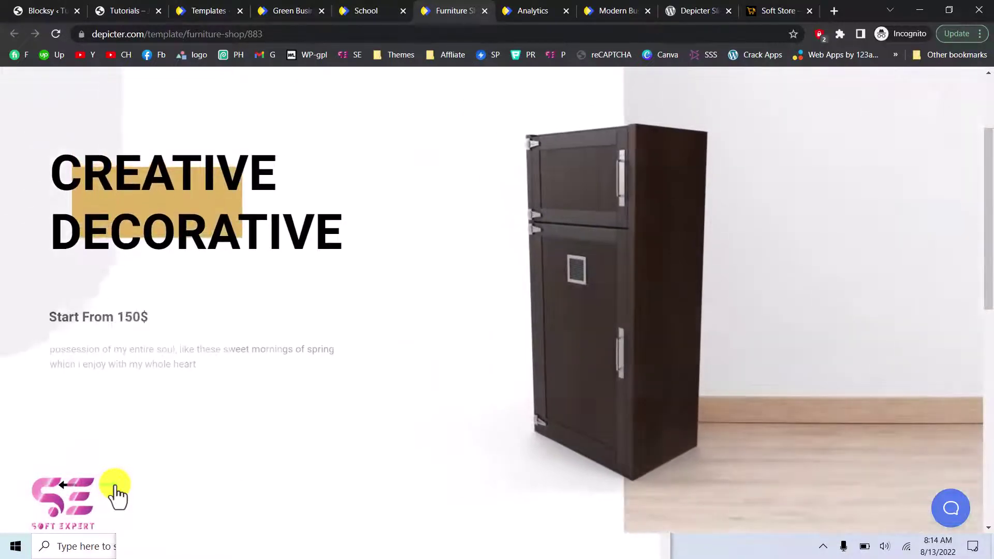
pyautogui.click(539, 10)
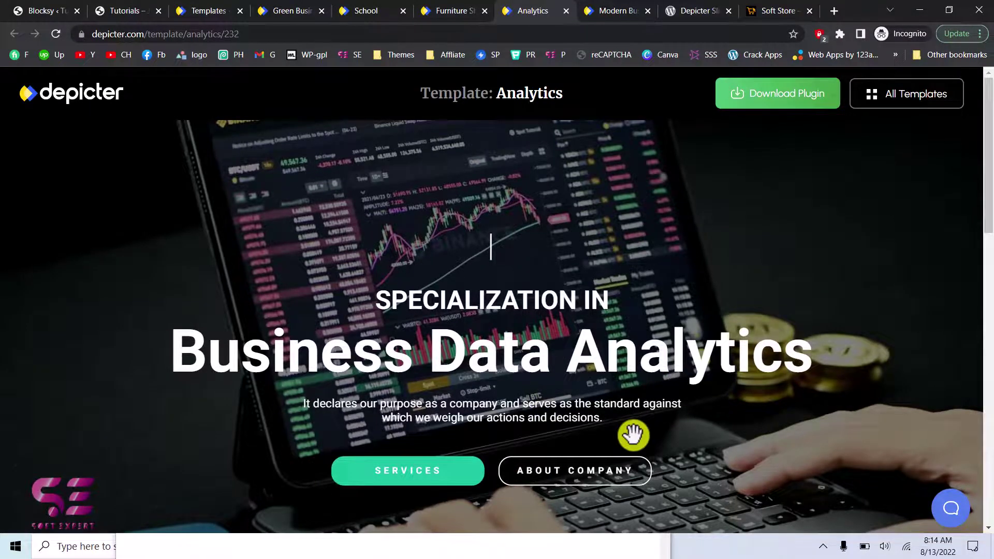
# Advance the Modern Business preview one slide, then bring up The Architect template preview
pyautogui.scroll(-3, 633, 435)
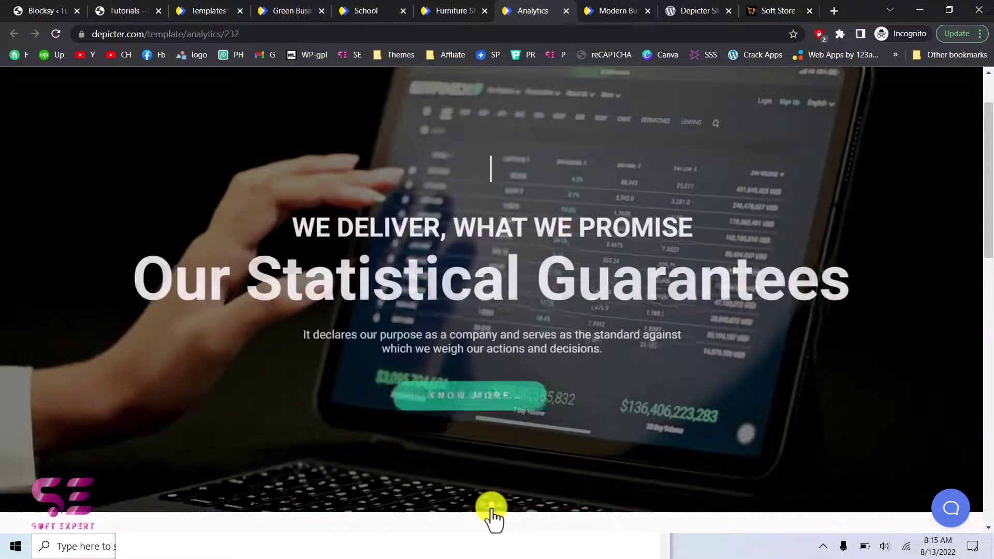
pyautogui.click(602, 9)
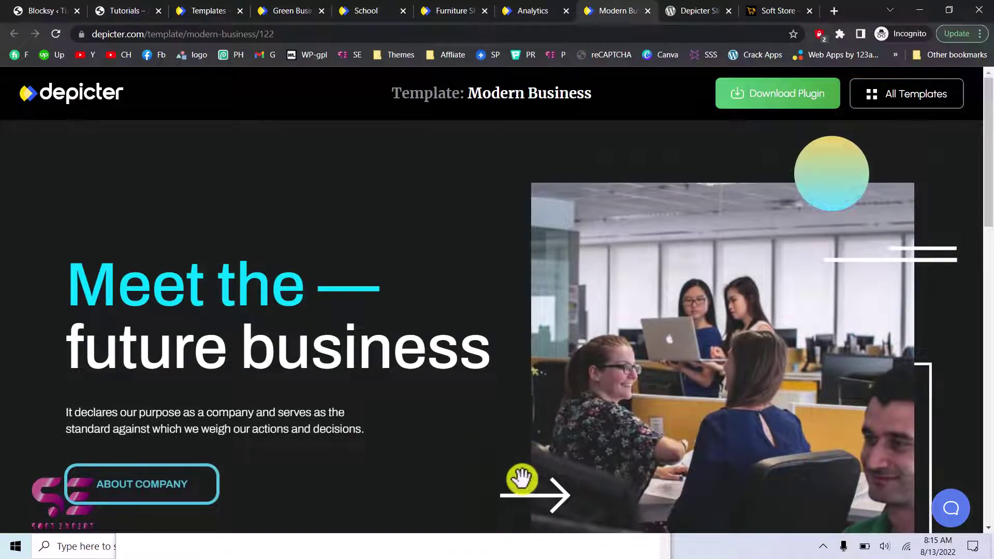
pyautogui.click(554, 496)
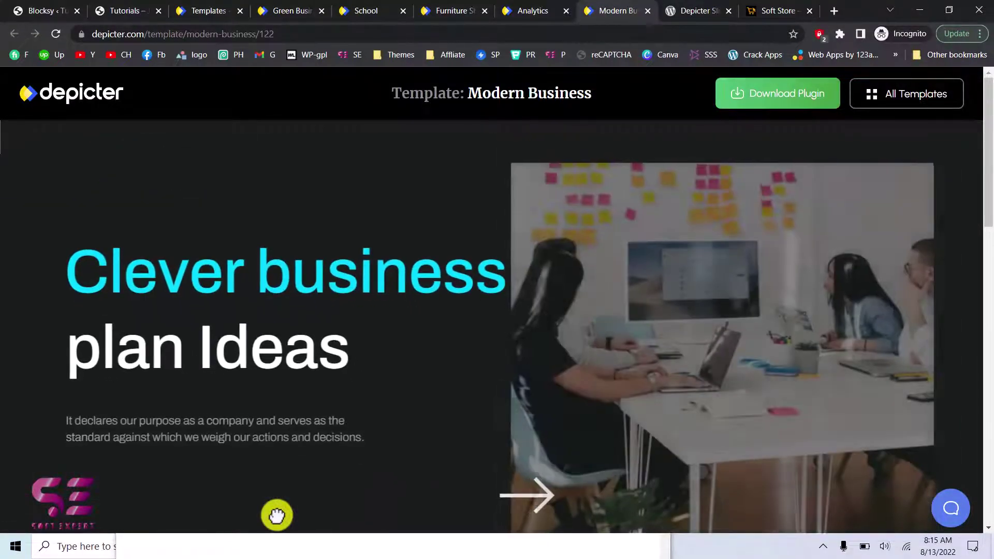
pyautogui.hotkey('ctrl', 'shift', 't')
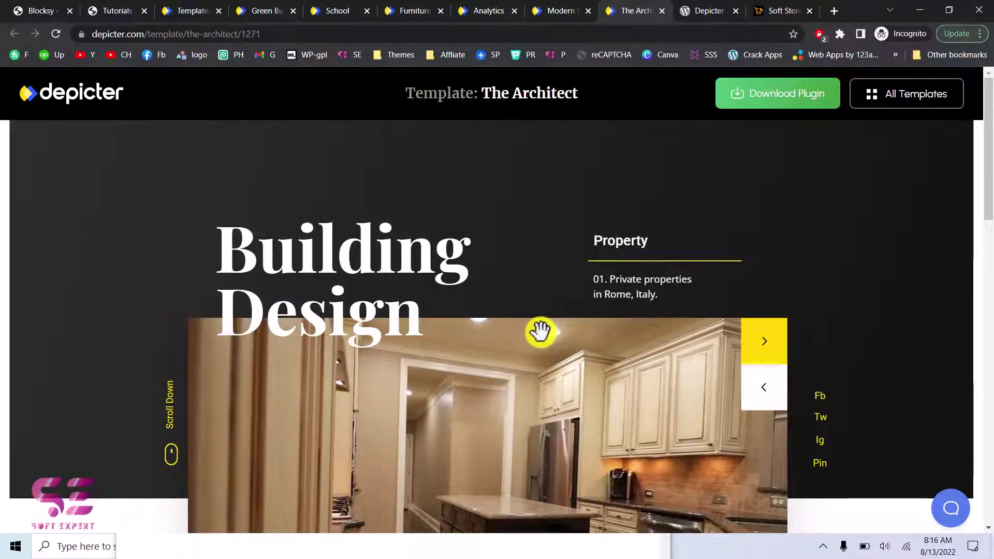
# Step The Architect demo back to its Interior Stylish slide
pyautogui.scroll(-2, 540, 332)
pyautogui.scroll(-1, 540, 331)
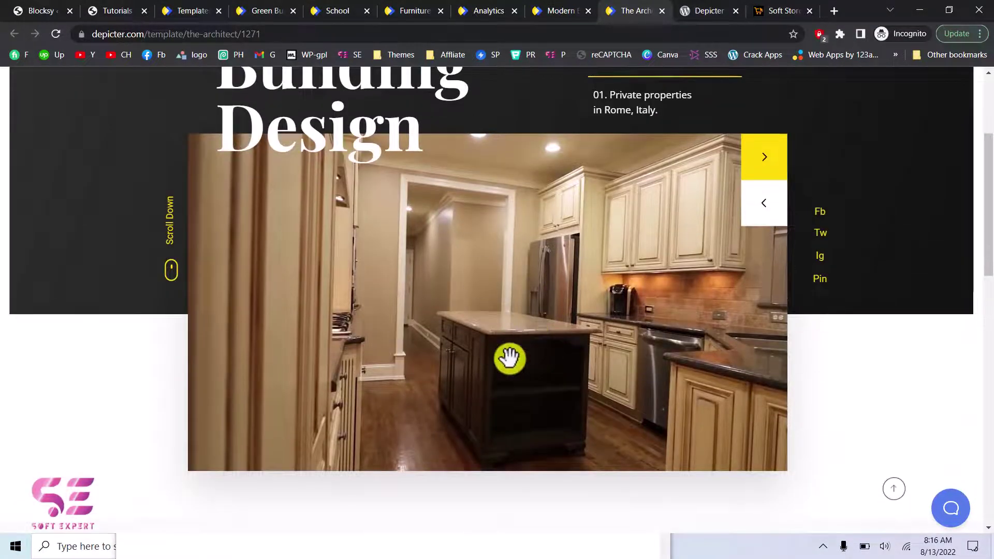
pyautogui.scroll(1, 509, 358)
pyautogui.click(758, 239)
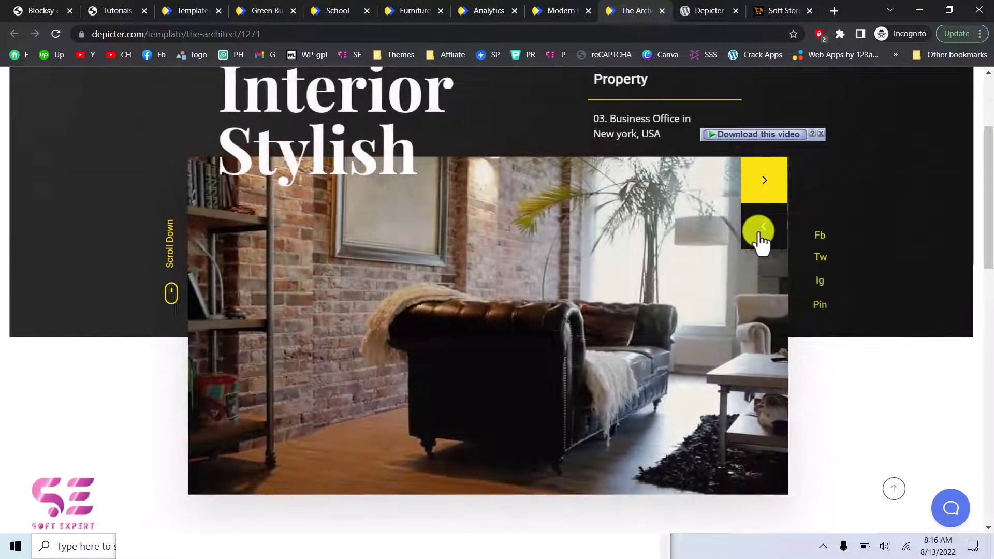
pyautogui.scroll(2, 759, 239)
pyautogui.scroll(1, 688, 316)
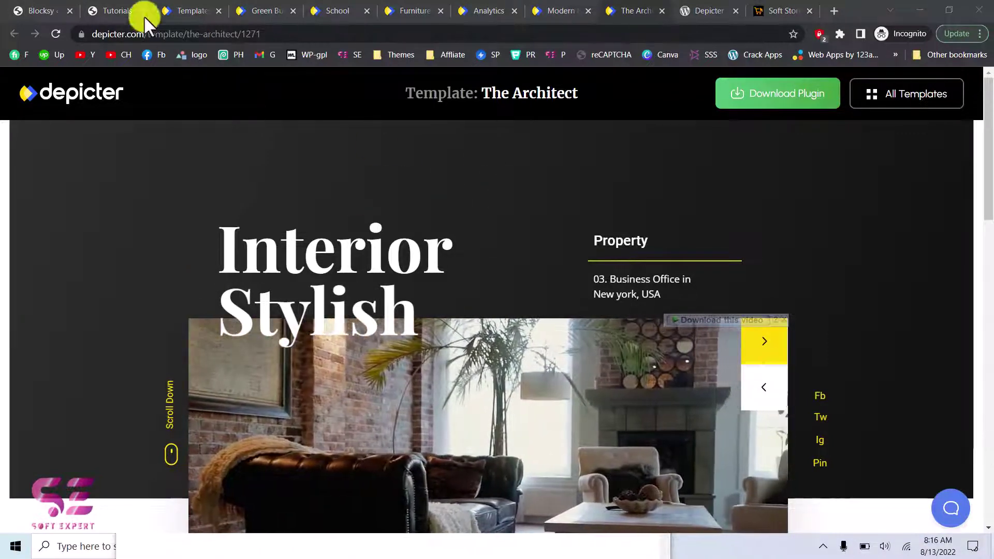
# Load WordPress's Add New plugins page, then bring up the Depicter Slider plugin page
pyautogui.click(66, 10)
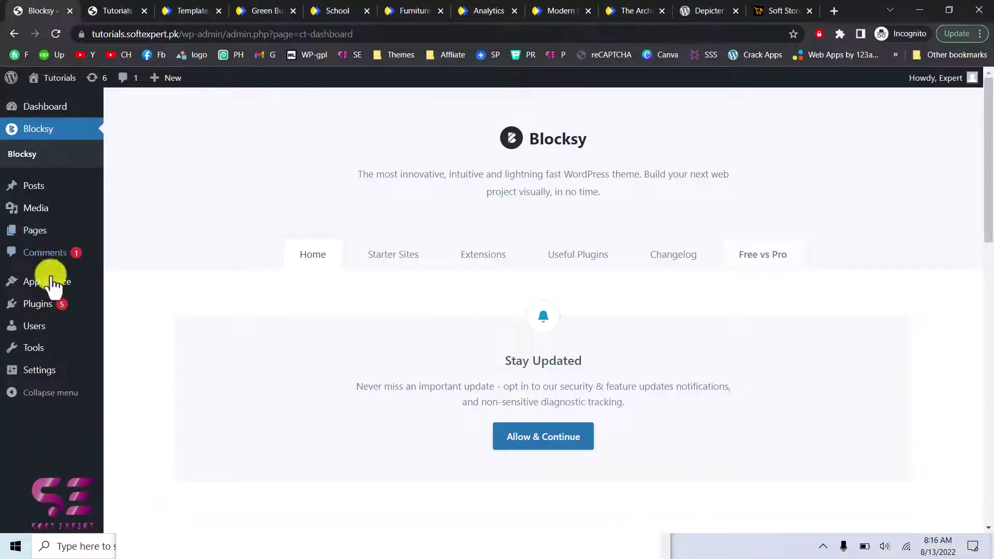
pyautogui.moveTo(46, 299)
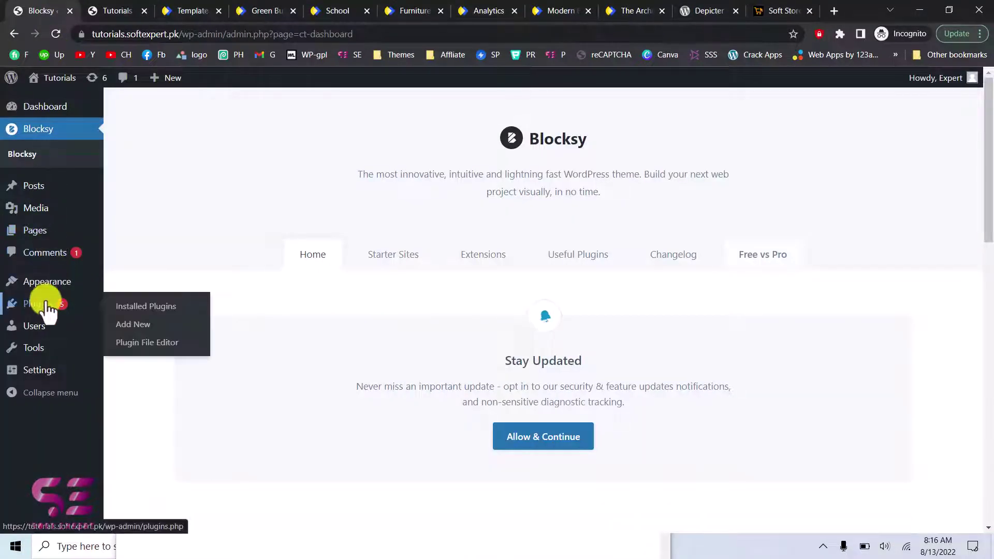
pyautogui.click(128, 326)
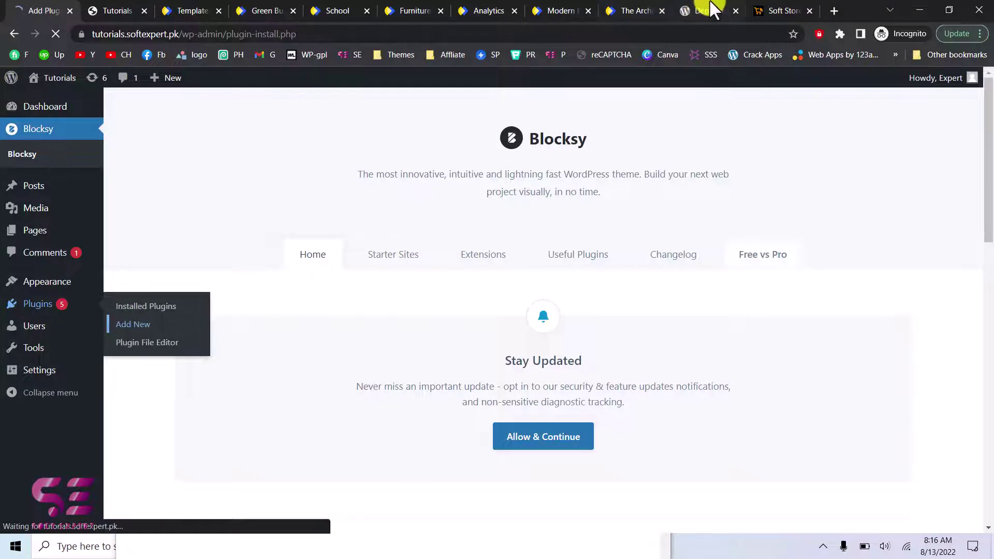
pyautogui.click(713, 9)
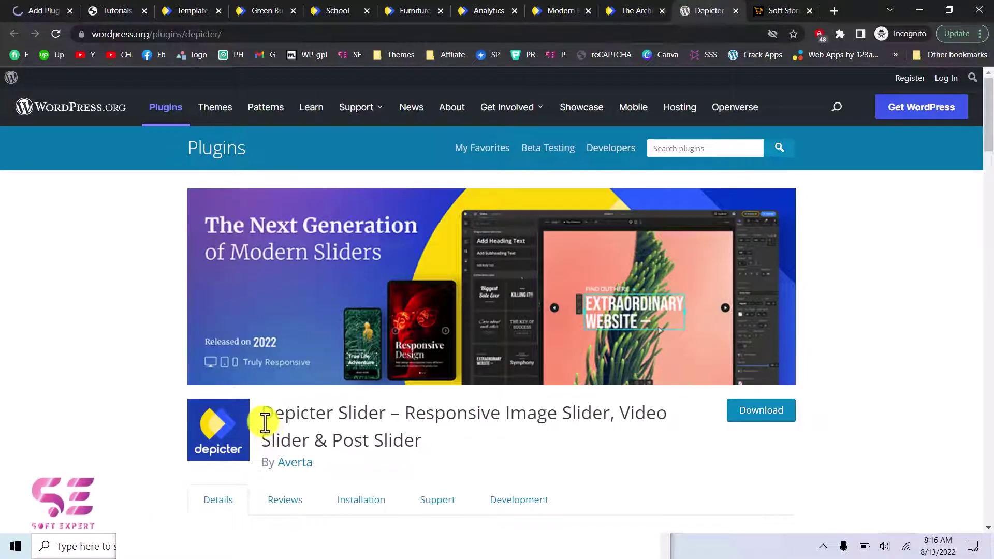
# Download the free Depicter plugin as depicter.zip to the Desktop, then return to WordPress Add Plugins
pyautogui.moveTo(265, 423); pyautogui.dragTo(397, 421)
pyautogui.click(196, 10)
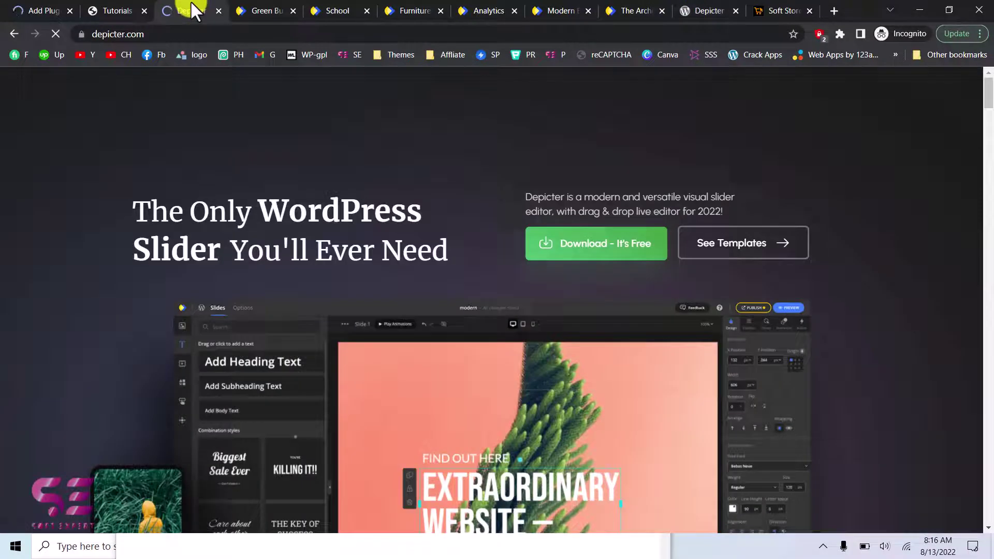
pyautogui.click(598, 254)
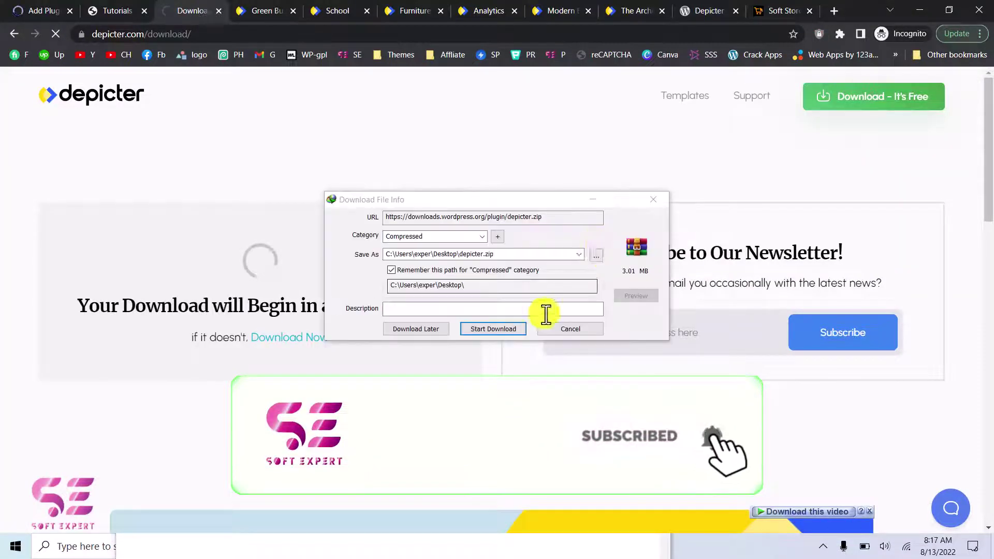
pyautogui.click(518, 329)
pyautogui.click(32, 11)
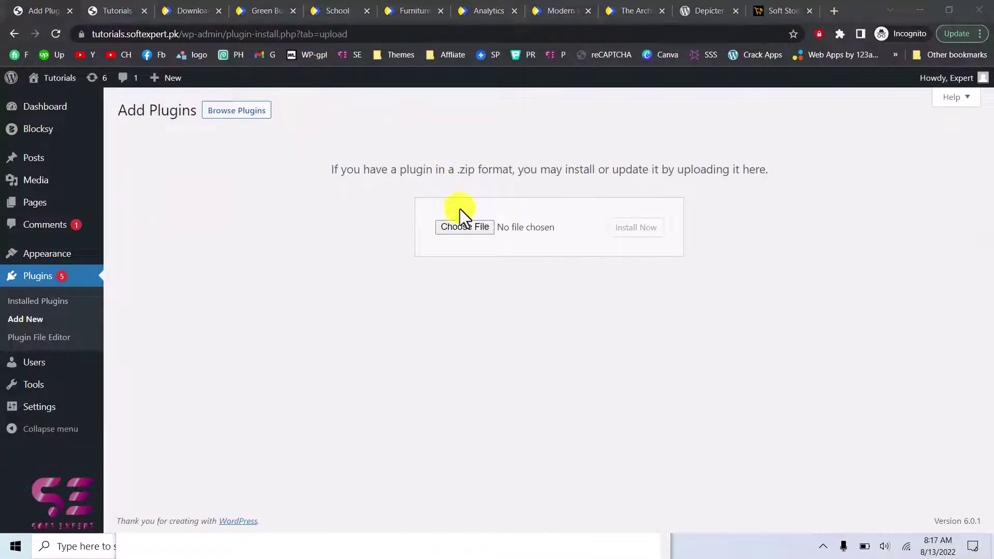
# Upload depicter.zip from the Desktop, then install and activate the Depicter plugin
pyautogui.click(460, 221)
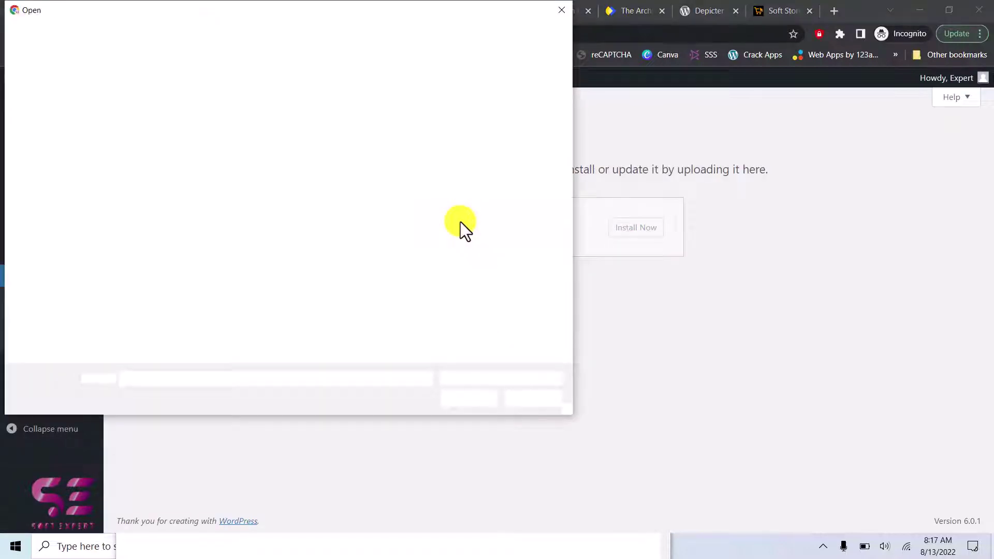
pyautogui.click(54, 240)
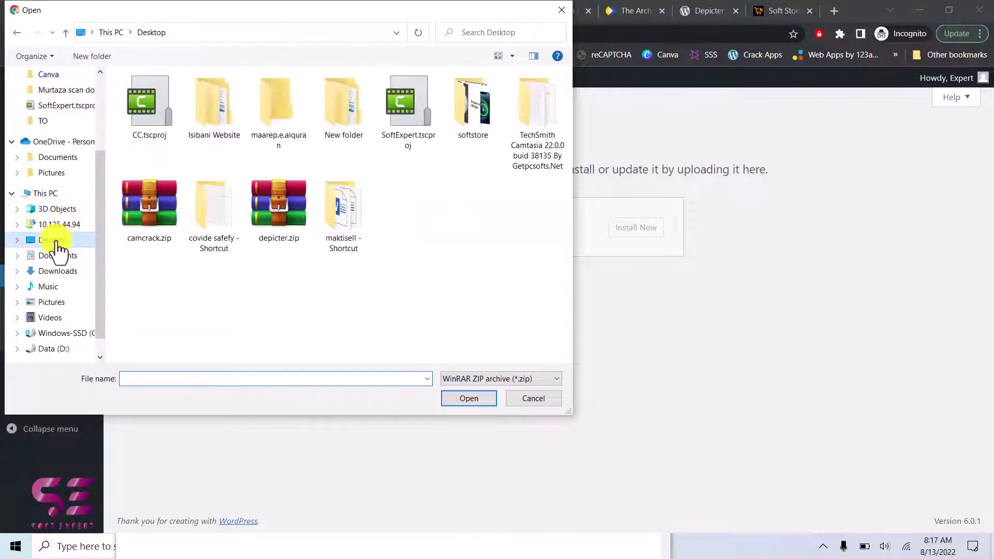
pyautogui.doubleClick(268, 212)
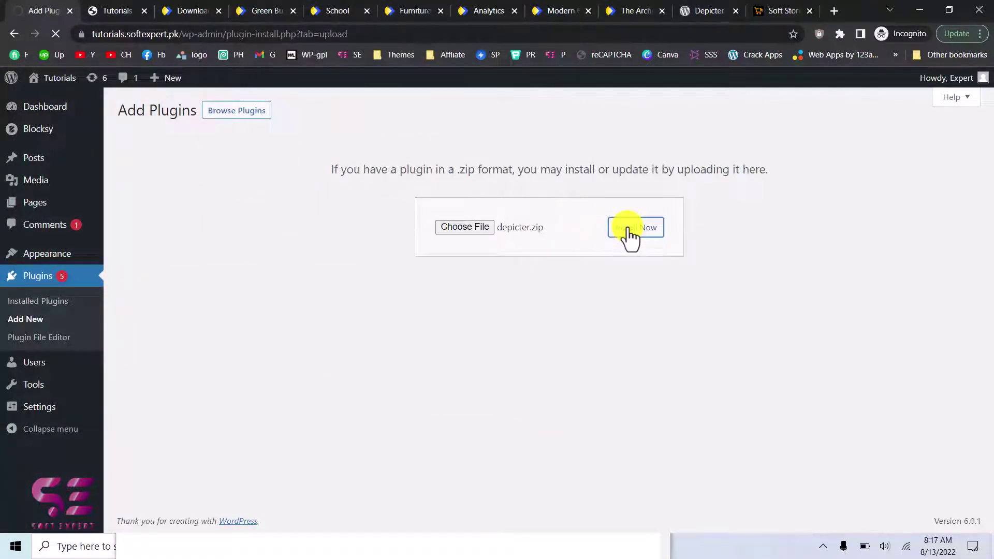
pyautogui.click(166, 212)
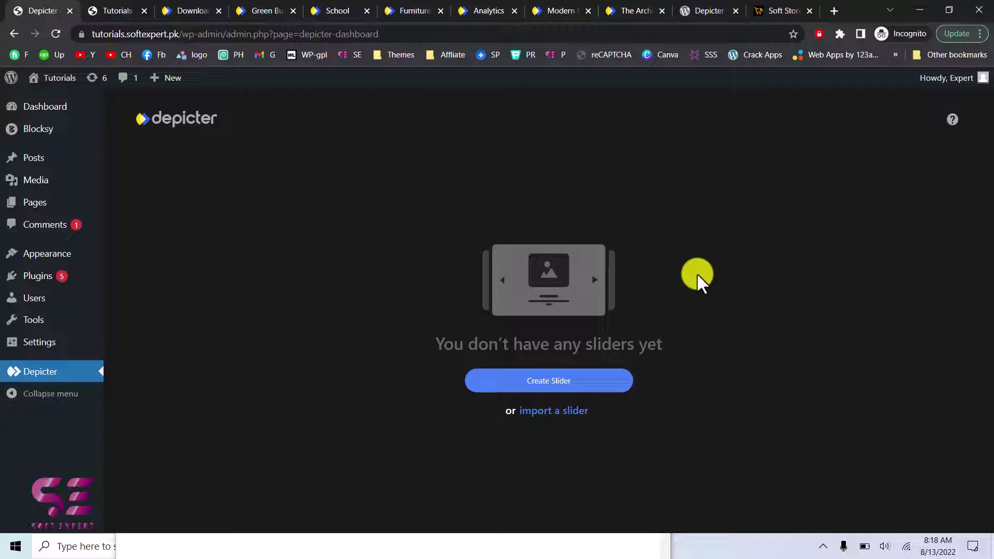
# Create a slider from the Depicter dashboard to reach the Custom Slider Templates gallery
pyautogui.click(531, 383)
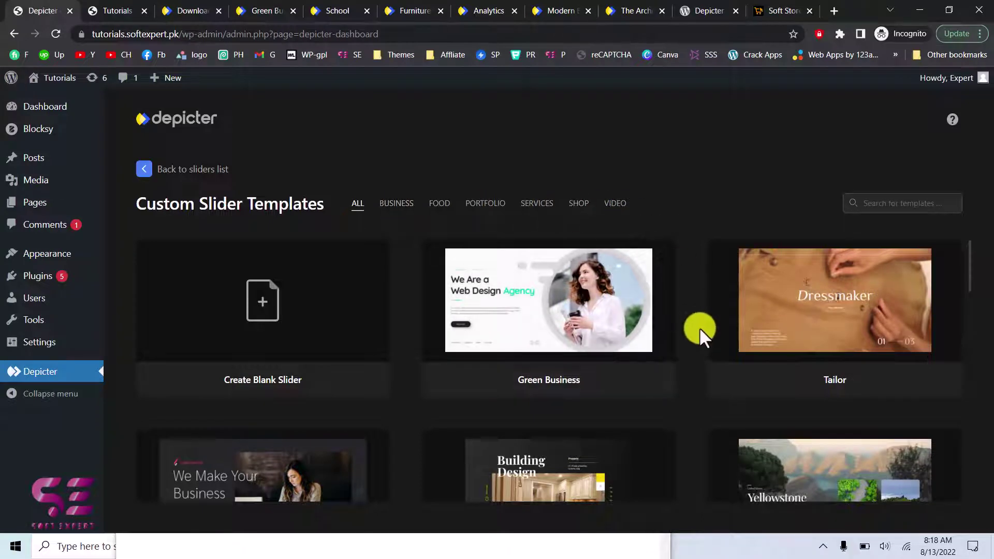
# Find the School template in the gallery and import it as the slider School 1
pyautogui.scroll(-7, 699, 329)
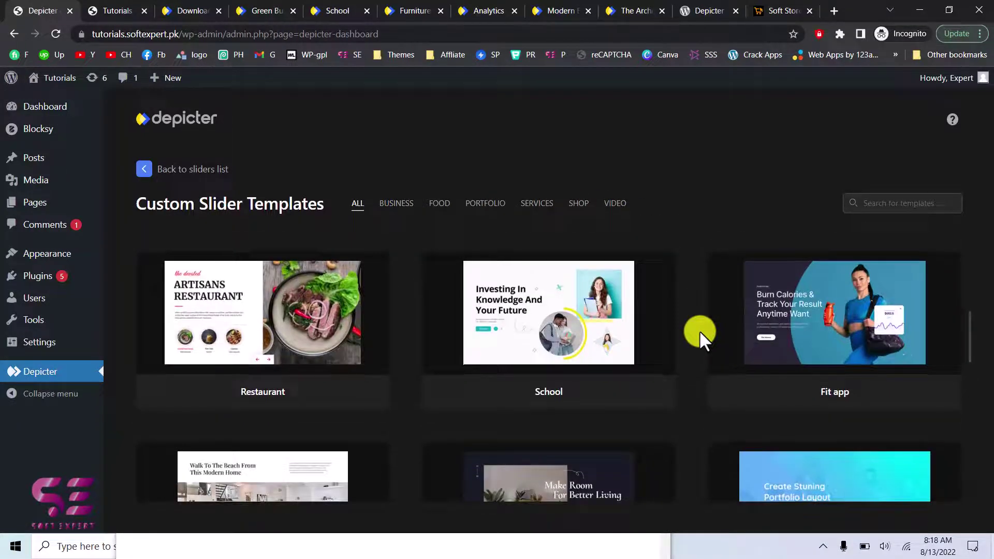
pyautogui.scroll(-8, 700, 331)
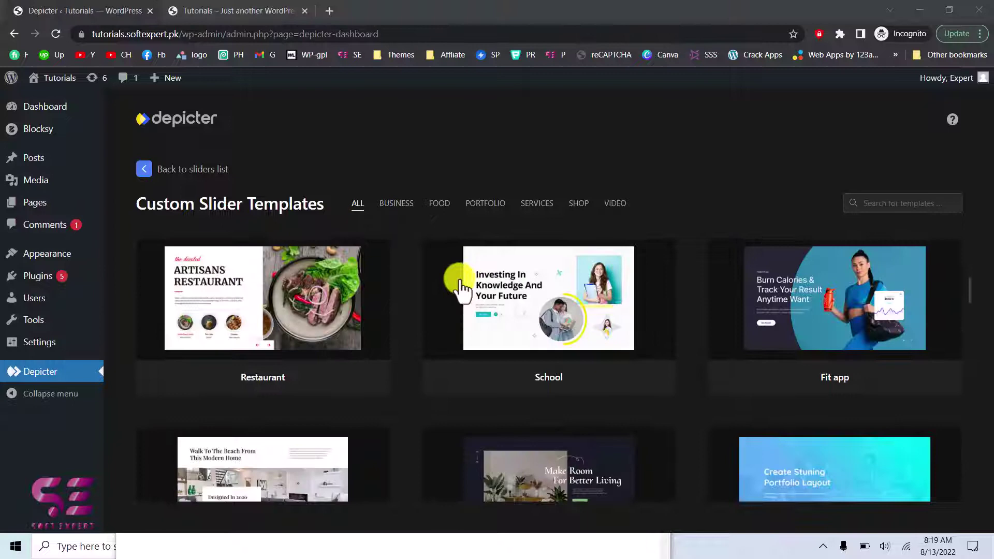
pyautogui.moveTo(505, 297)
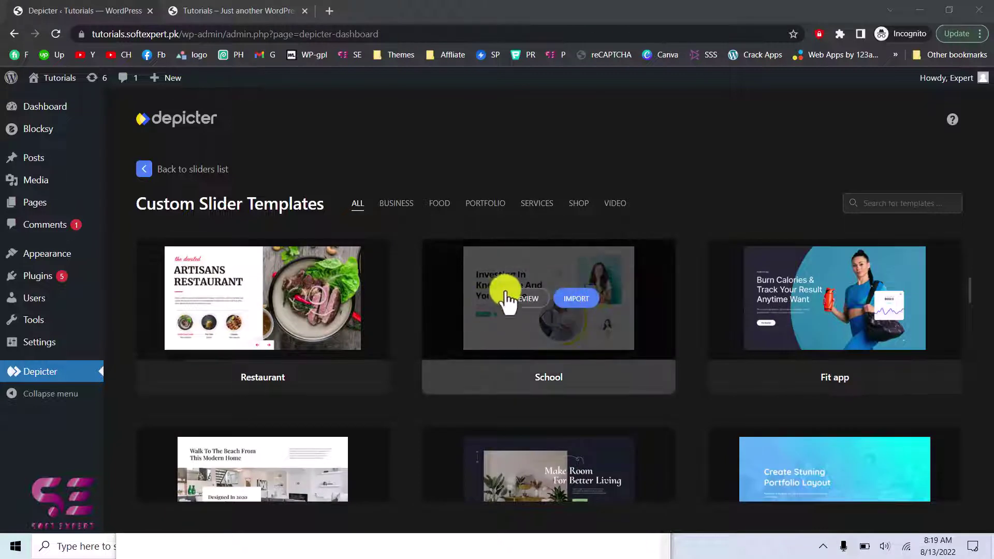
pyautogui.click(572, 299)
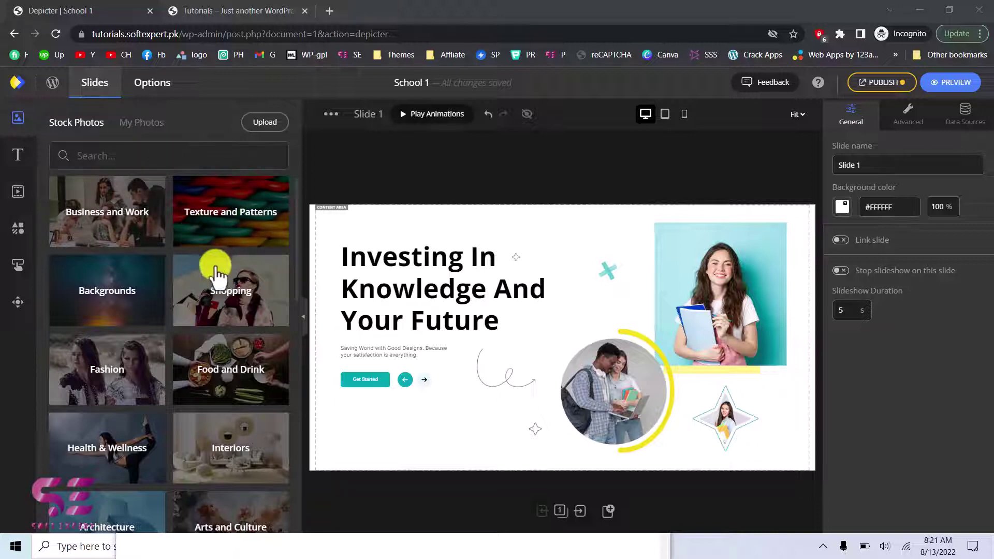
# Show the Shopping stock photos and scroll through the shopping bag and clothing rack images
pyautogui.click(228, 295)
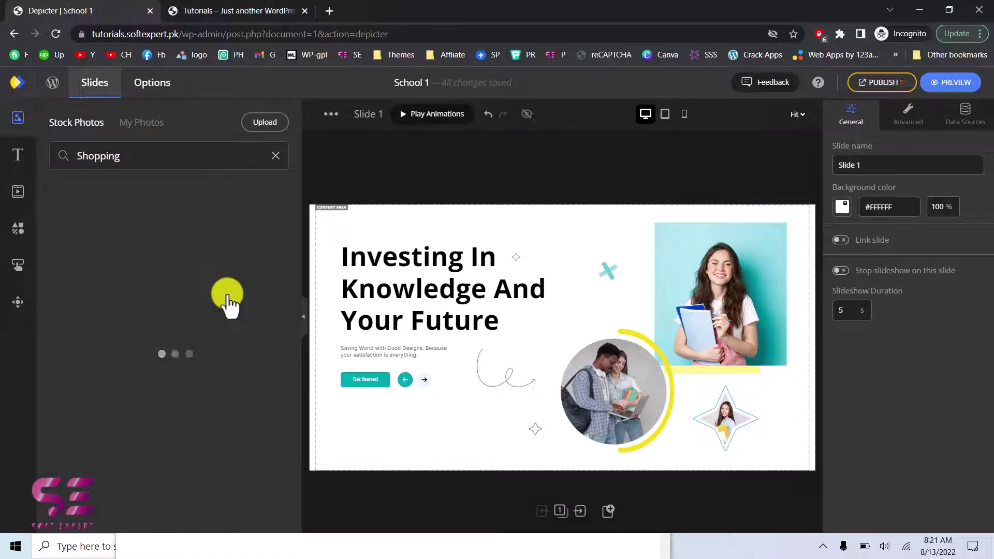
pyautogui.scroll(-2, 227, 295)
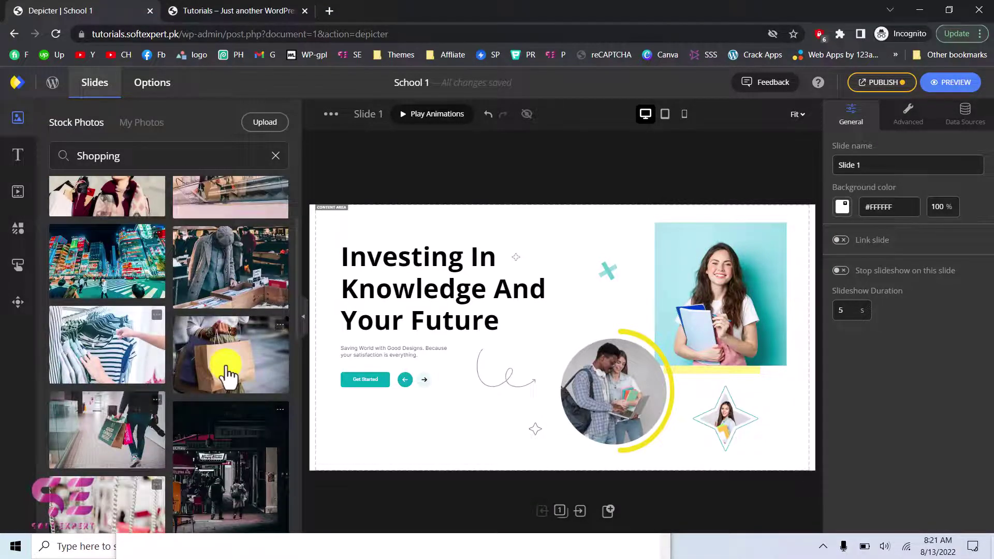